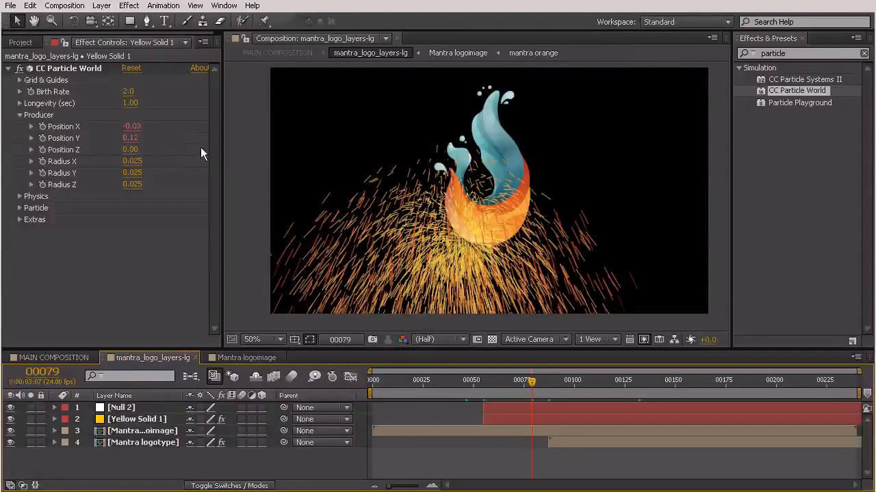
Set the particle effect's birth rate to 0.1 and its longevity to 9.11 seconds.
drag(130, 100, 108, 92)
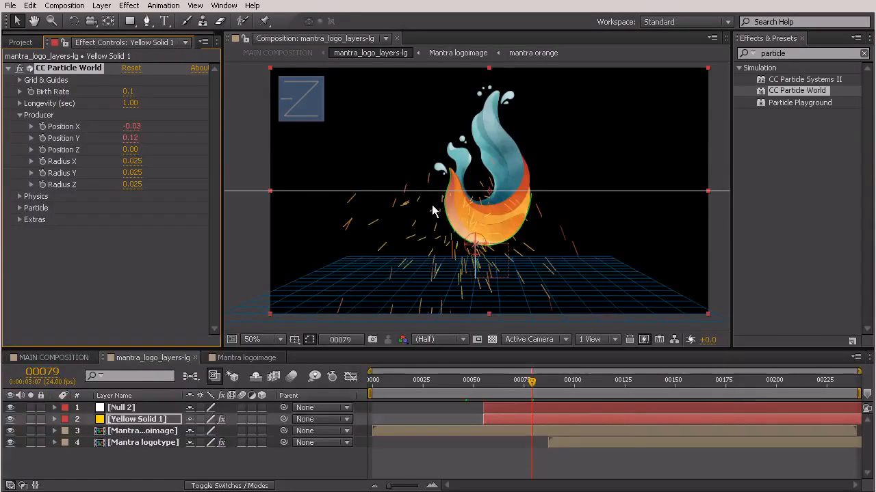
drag(127, 103, 336, 110)
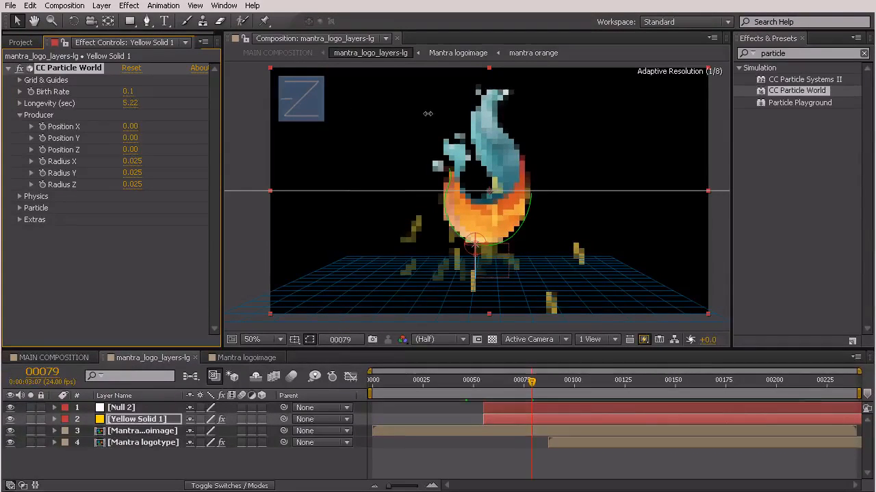
drag(428, 114, 558, 114)
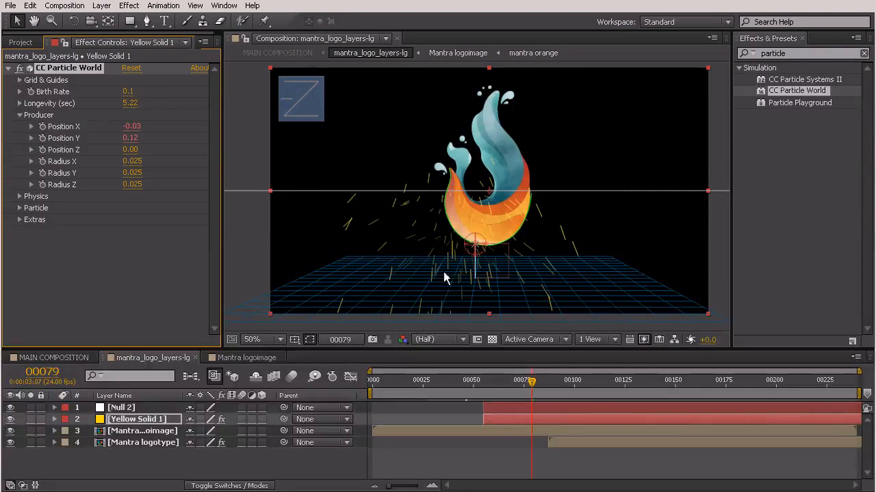
drag(130, 104, 431, 107)
drag(501, 110, 501, 109)
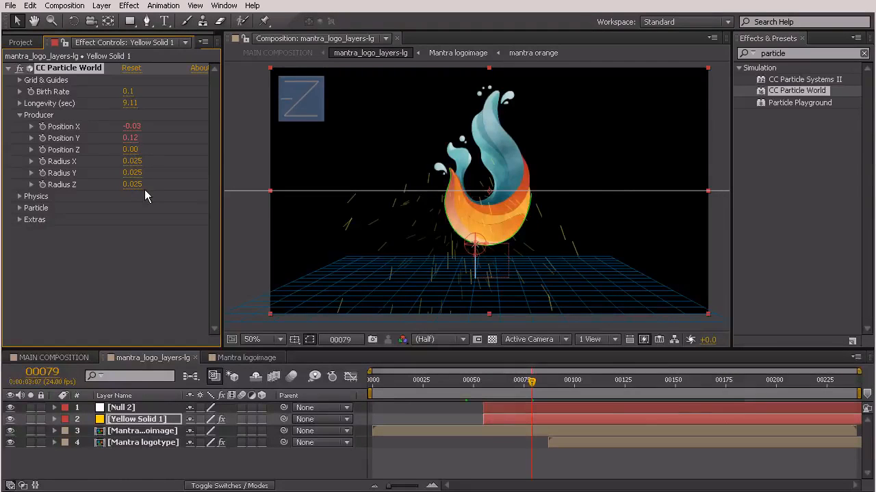
Change the particle physics animation type to Cone Axis.
click(19, 115)
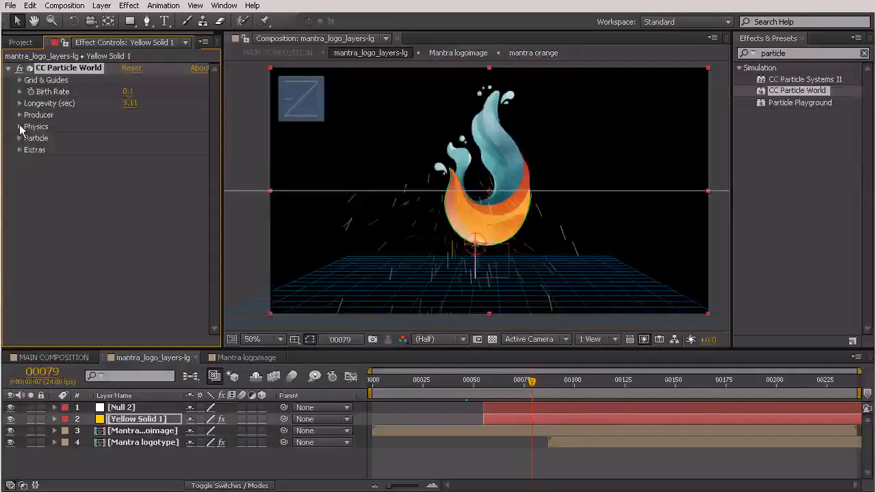
click(20, 126)
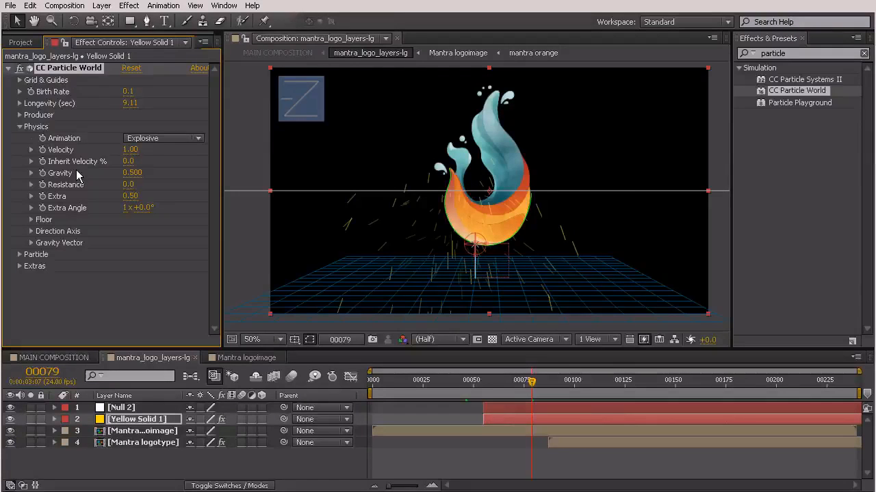
click(166, 141)
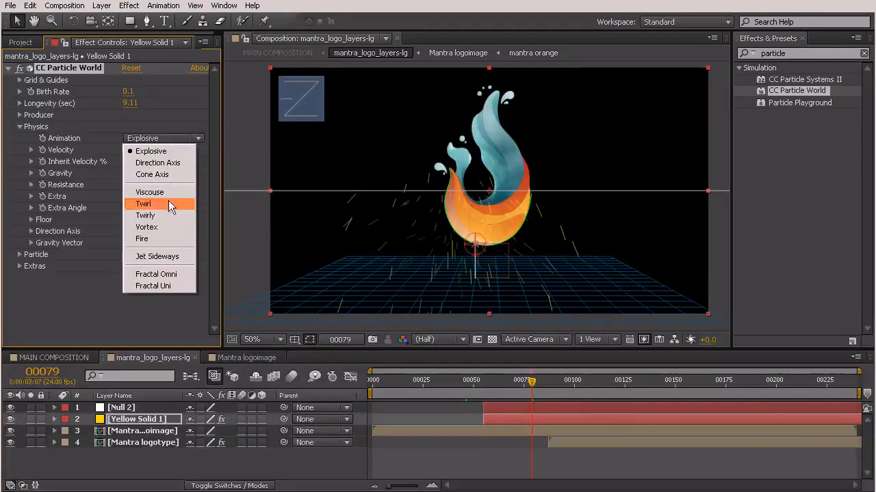
click(170, 174)
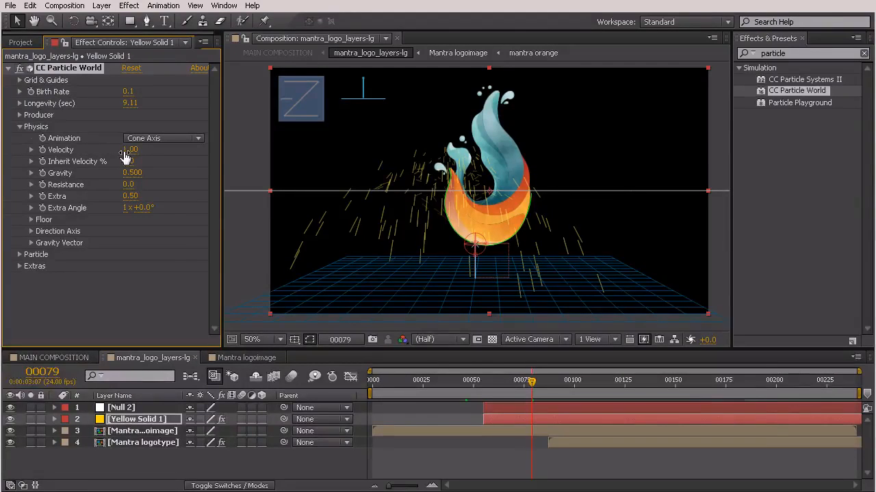
Turn fast previews off for final quality and lower the particle velocity to -0.02, checking it at frame 74.
drag(126, 157, 79, 151)
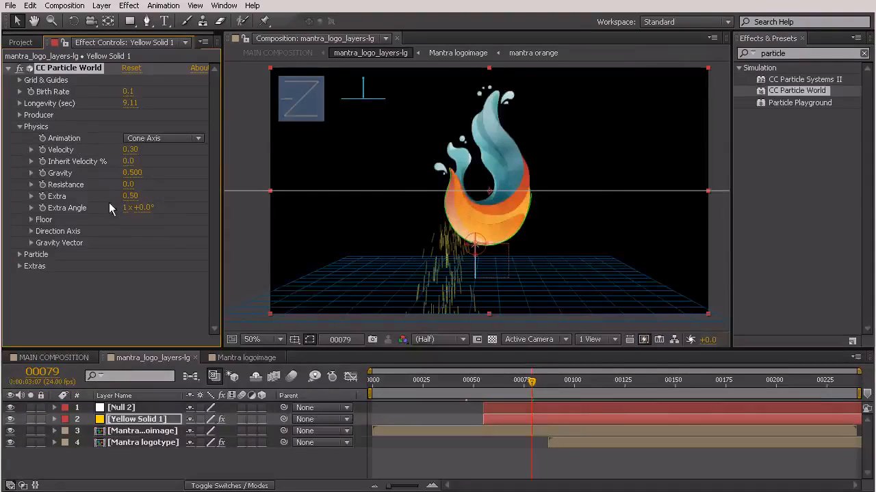
click(643, 339)
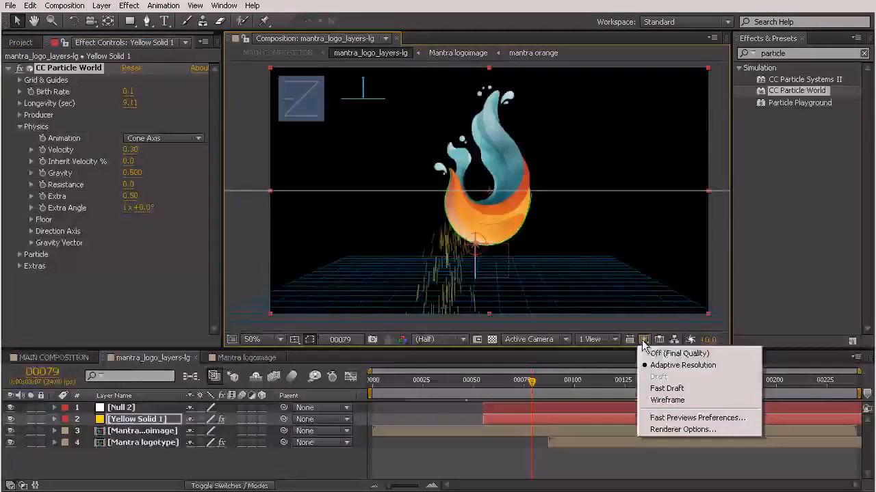
click(649, 354)
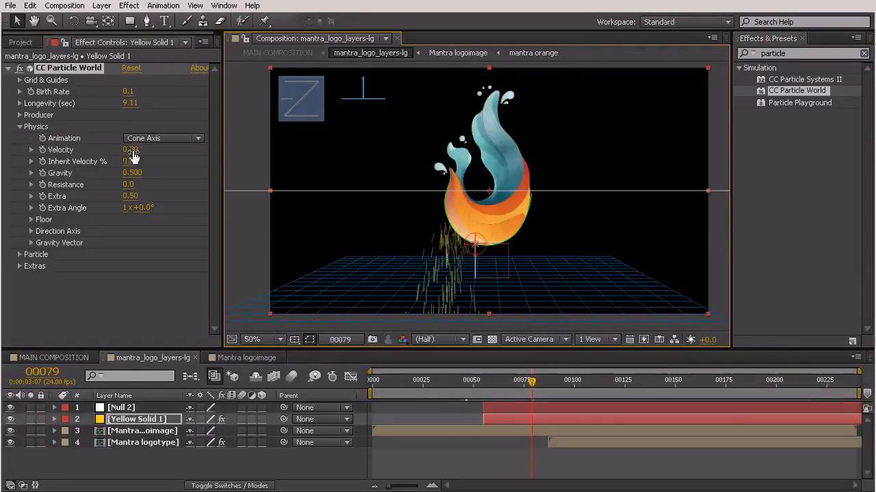
drag(127, 150, 105, 151)
mouse_move(532, 381)
mouse_down()
mouse_move(470, 381)
mouse_move(563, 381)
mouse_move(592, 366)
mouse_move(573, 381)
mouse_move(487, 373)
mouse_move(545, 382)
mouse_move(596, 339)
mouse_move(576, 375)
mouse_move(522, 380)
mouse_up()
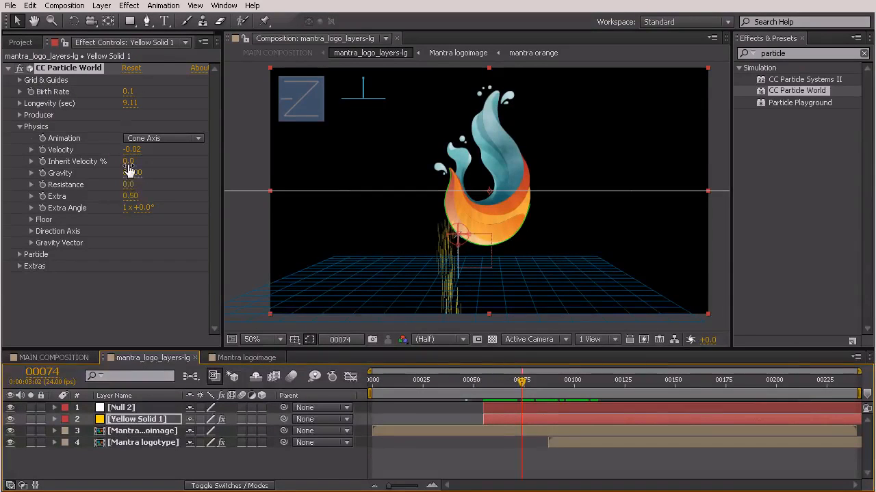
Set the particles' Inherit Velocity to -66% and check the trail at frame 93.
drag(127, 166, 44, 183)
drag(3, 156, 112, 196)
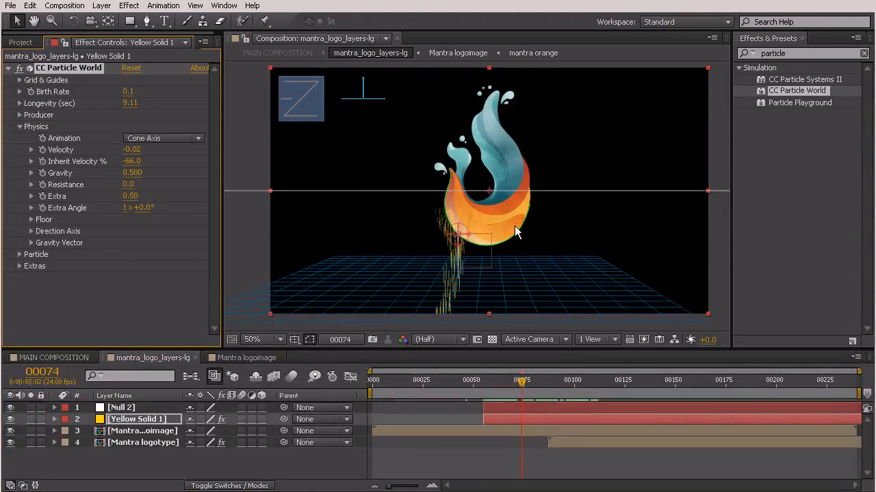
drag(527, 386, 560, 392)
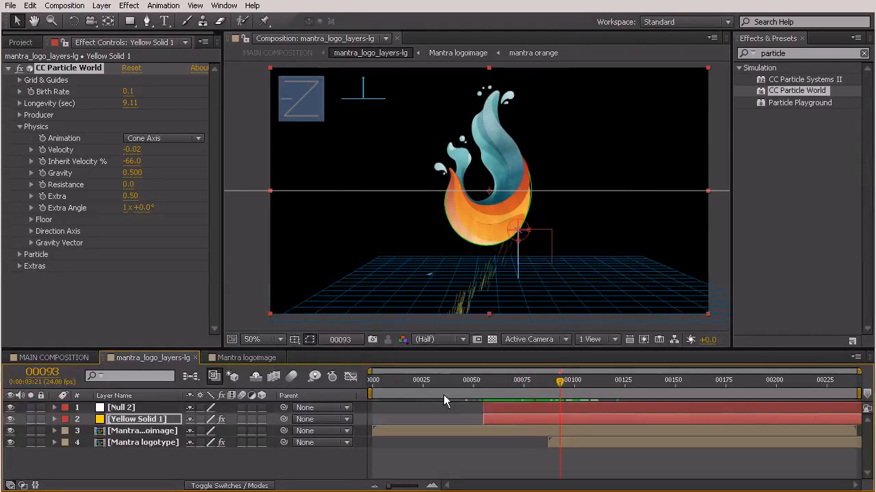
Reduce the particle gravity to 0.100 and the longevity to 8.00 seconds, previewing the trail up to frame 104.
drag(132, 173, 107, 176)
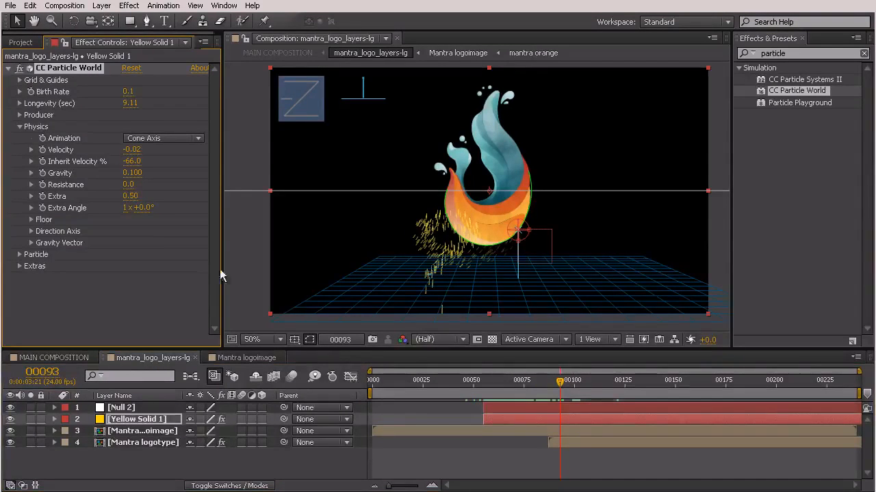
drag(552, 374, 533, 397)
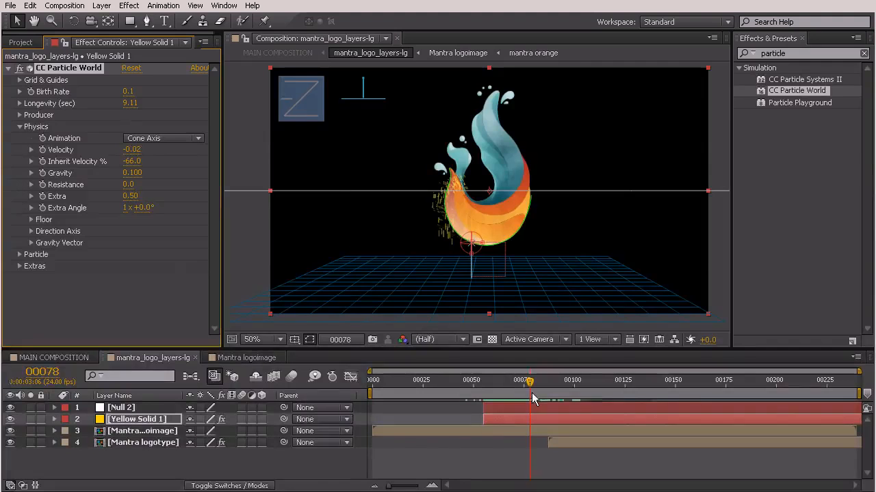
drag(126, 108, 103, 106)
drag(527, 388, 579, 398)
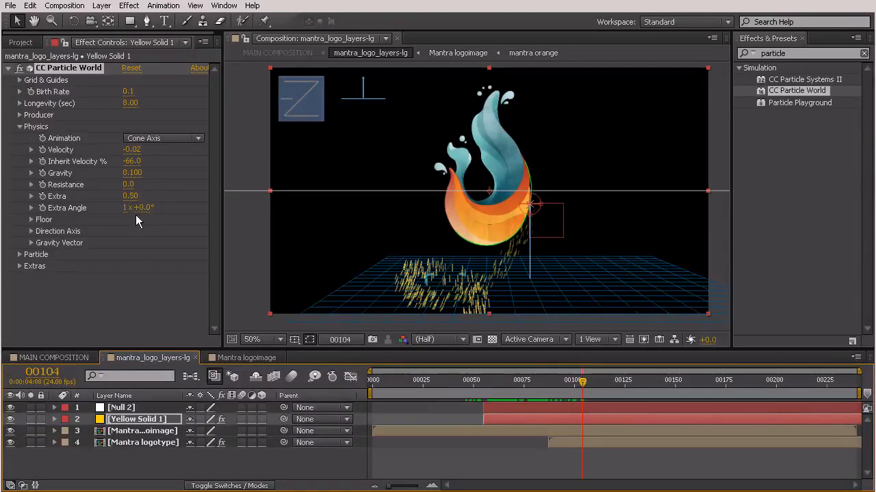
Set the floor position in the particle physics to 0.21.
click(31, 219)
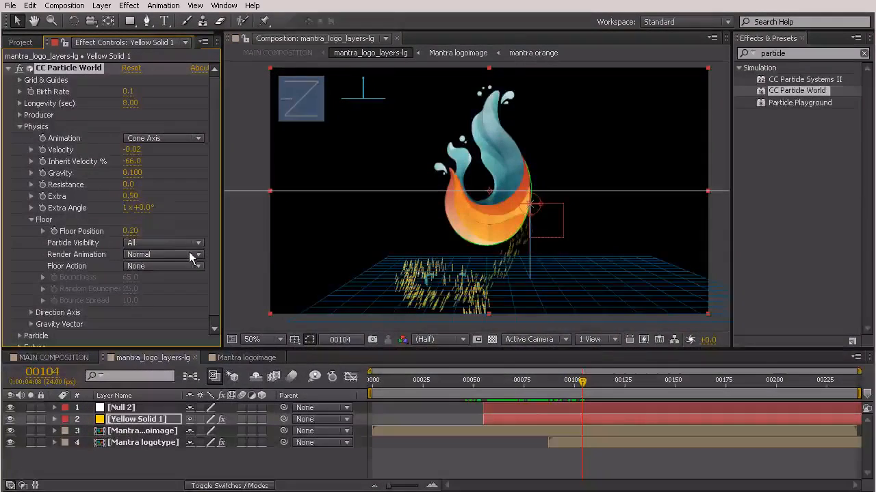
drag(135, 238, 143, 238)
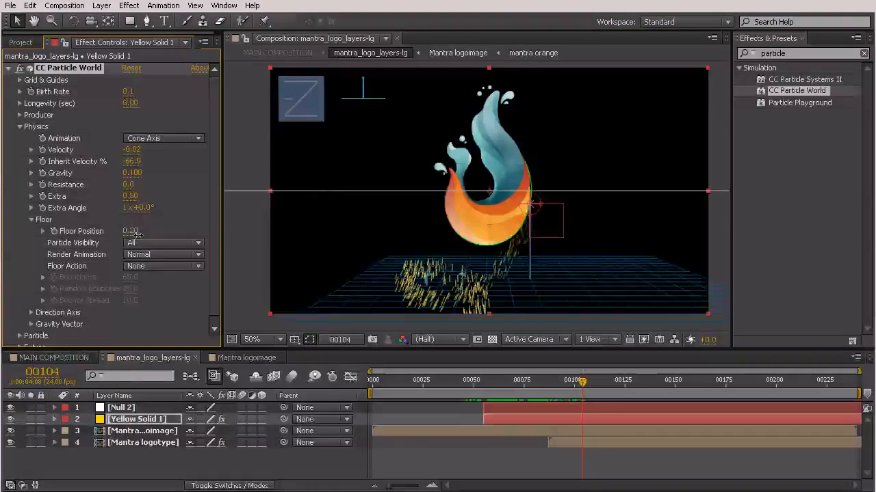
drag(130, 232, 129, 230)
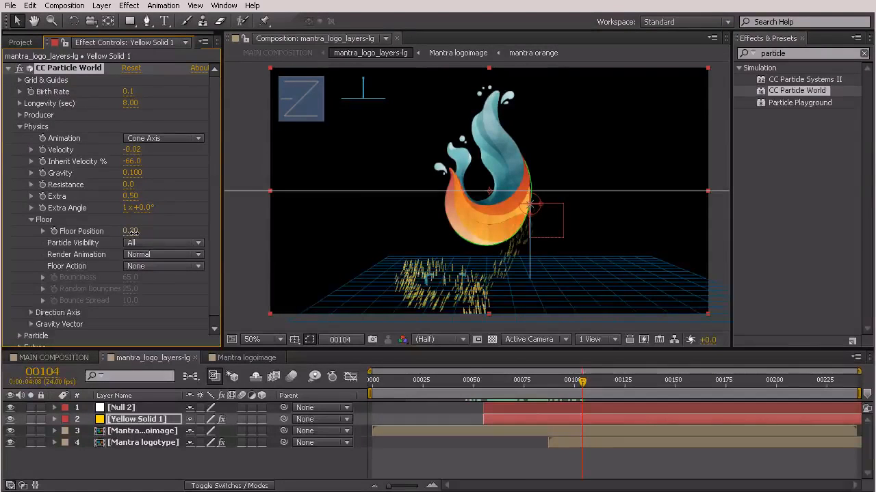
drag(131, 231, 132, 233)
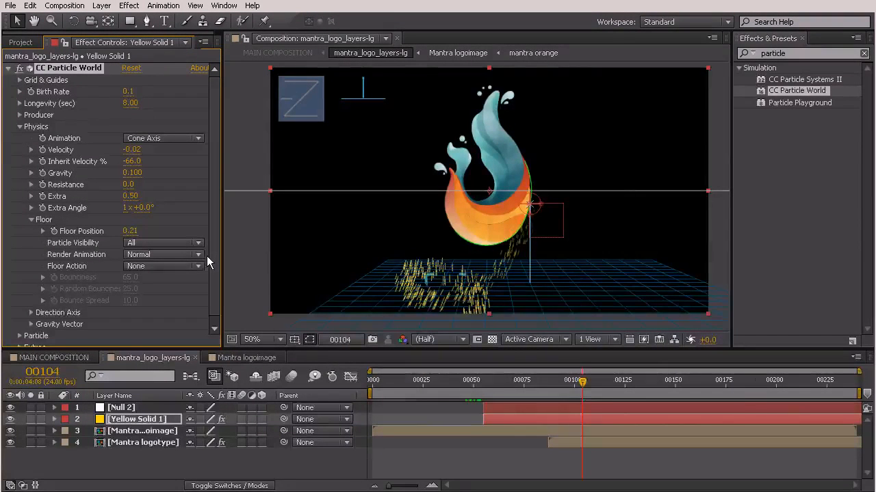
Set the floor action to Bounce and preview the bouncing particles along the timeline, stopping at frame 143.
click(140, 266)
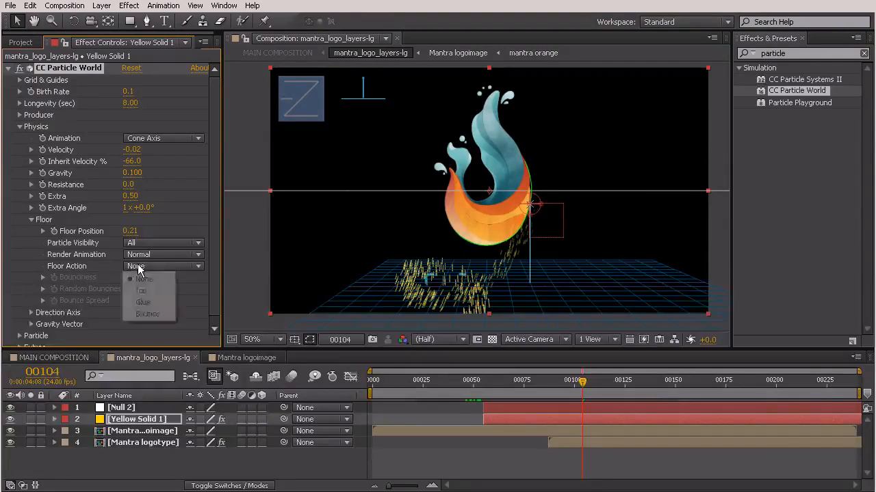
click(160, 311)
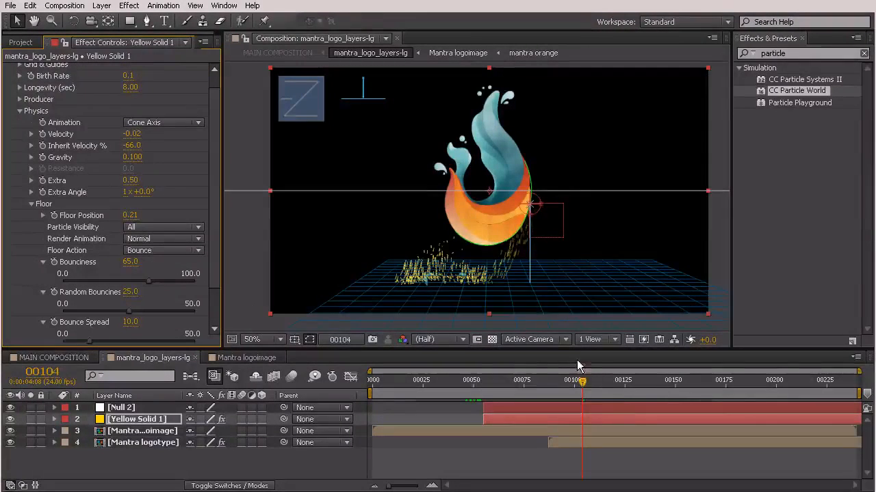
drag(582, 381, 812, 349)
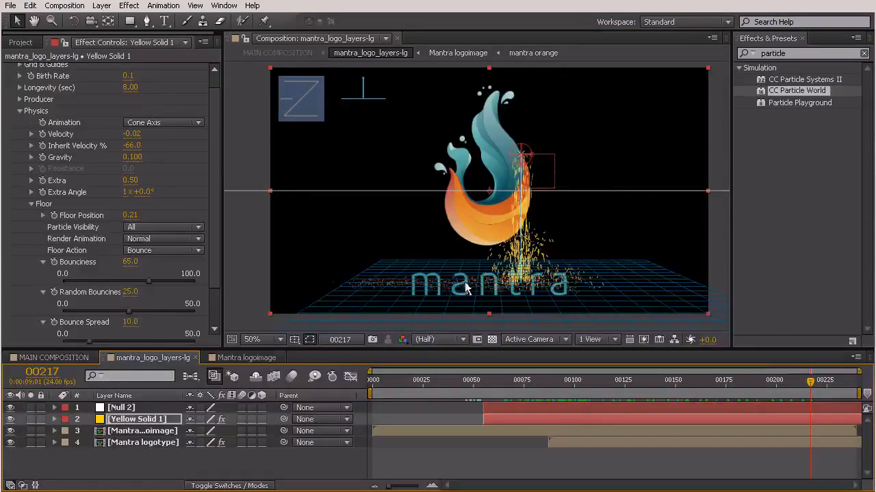
drag(811, 382, 856, 381)
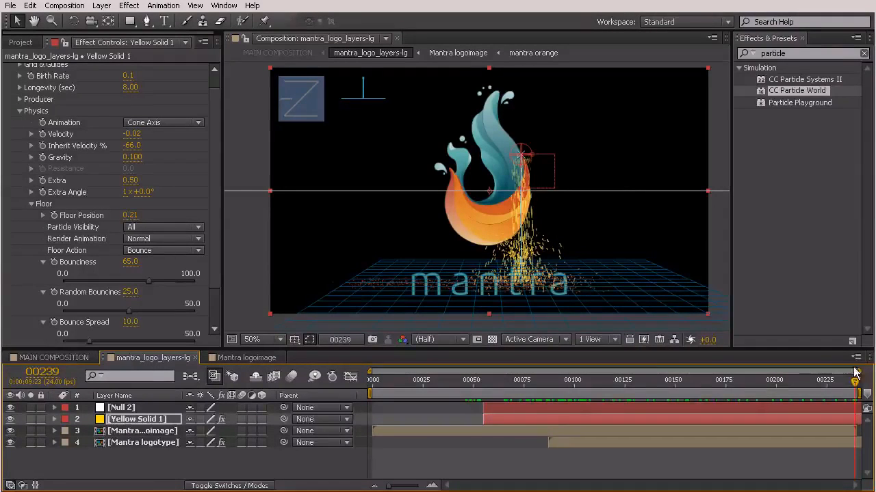
mouse_move(742, 388)
mouse_down()
mouse_move(489, 389)
mouse_move(785, 397)
mouse_move(840, 384)
mouse_move(594, 383)
mouse_move(867, 383)
mouse_move(794, 382)
mouse_up()
drag(578, 381, 661, 385)
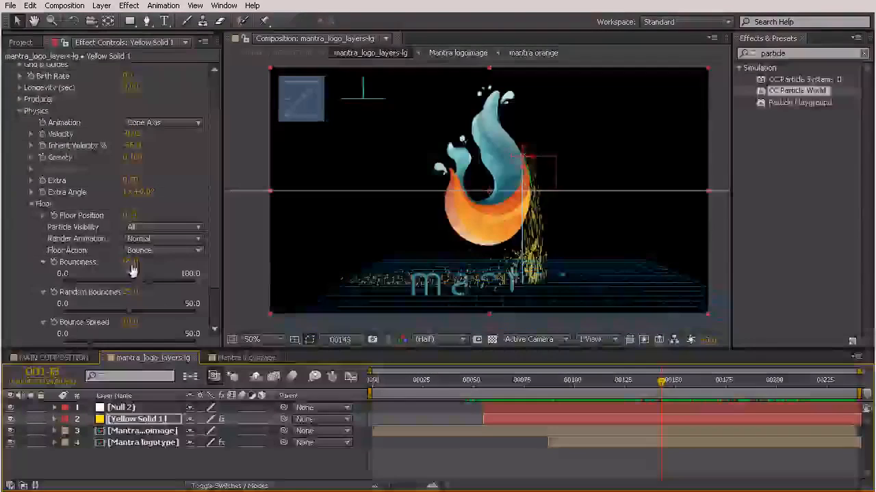
Raise the floor's random bounciness to 33.6 and bounce spread to 21.2, checking the scatter at frame 180.
click(172, 279)
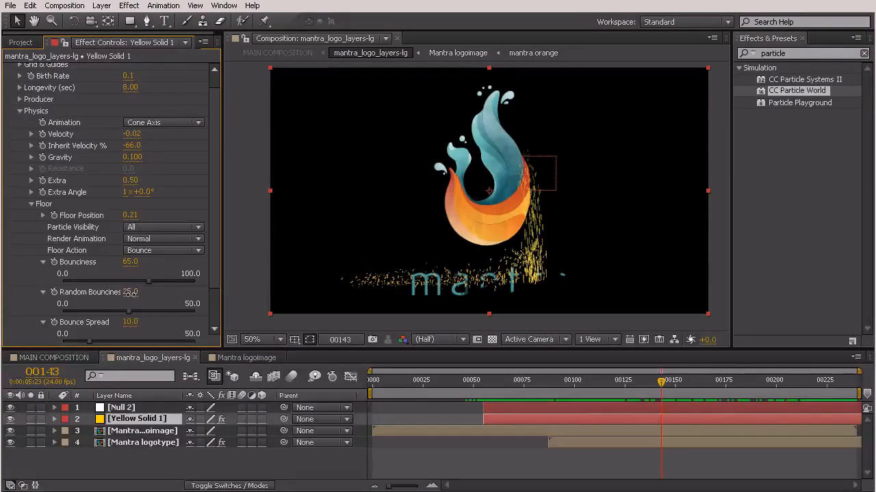
drag(134, 295, 193, 297)
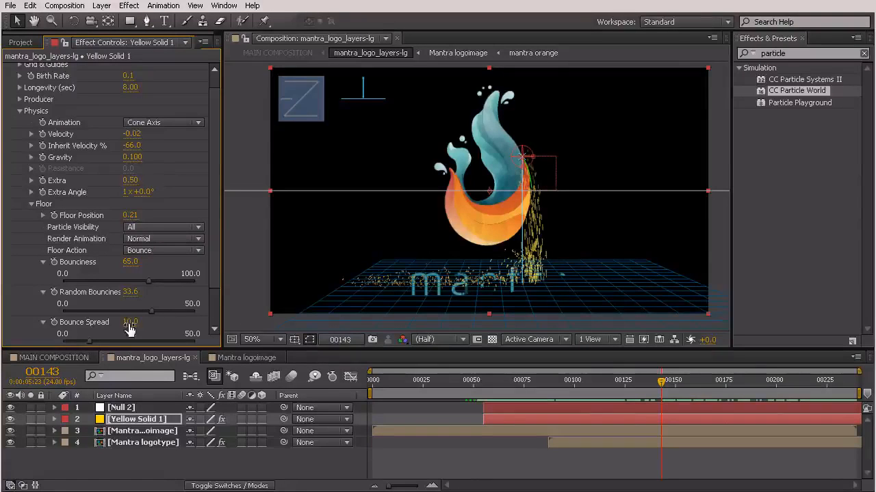
drag(142, 326, 214, 328)
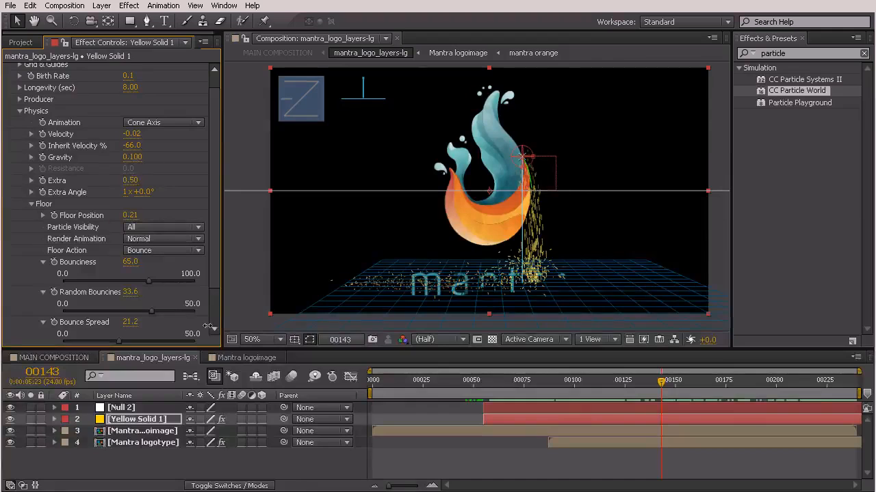
drag(662, 391, 736, 399)
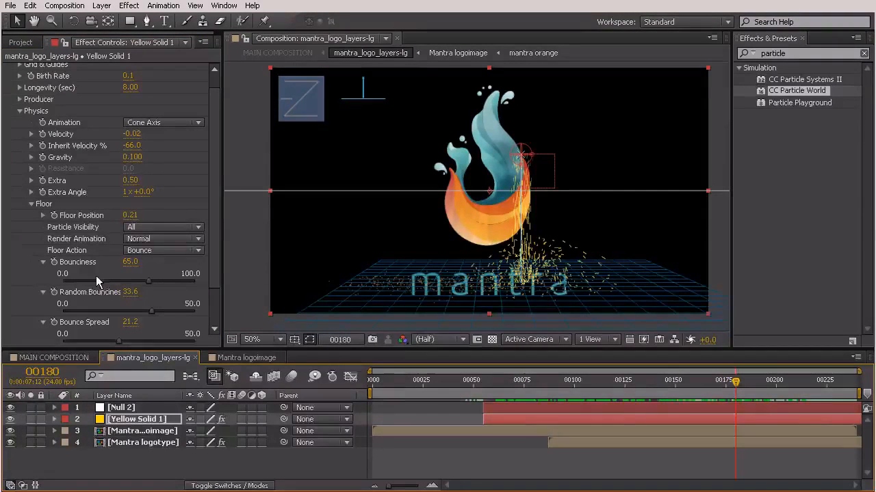
Set the particle direction axis to -0.060 in X and -1.000 in Z, previewing the trail up to frame 125.
scroll(41, 294, down, 3)
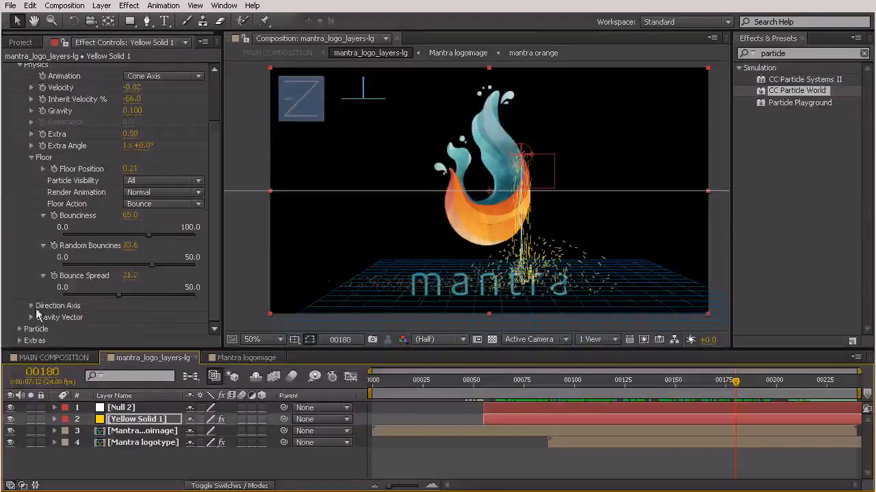
click(32, 306)
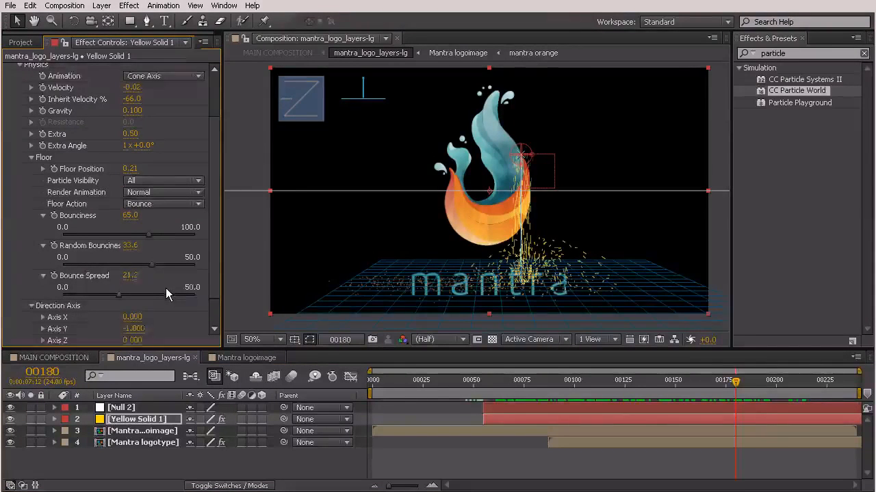
scroll(165, 287, down, 1)
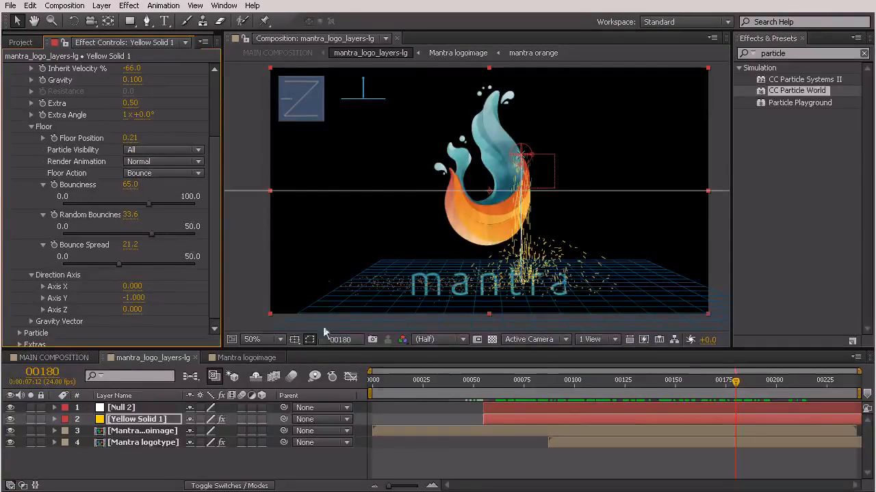
drag(734, 376, 539, 381)
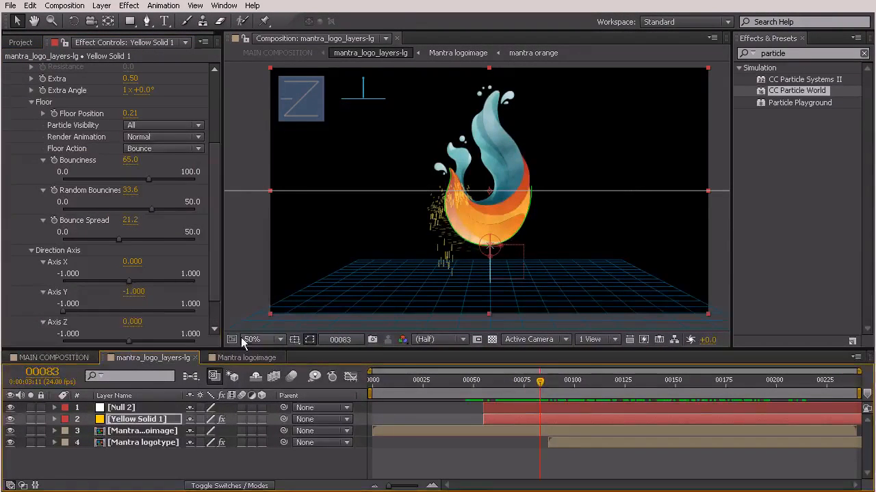
scroll(197, 282, down, 3)
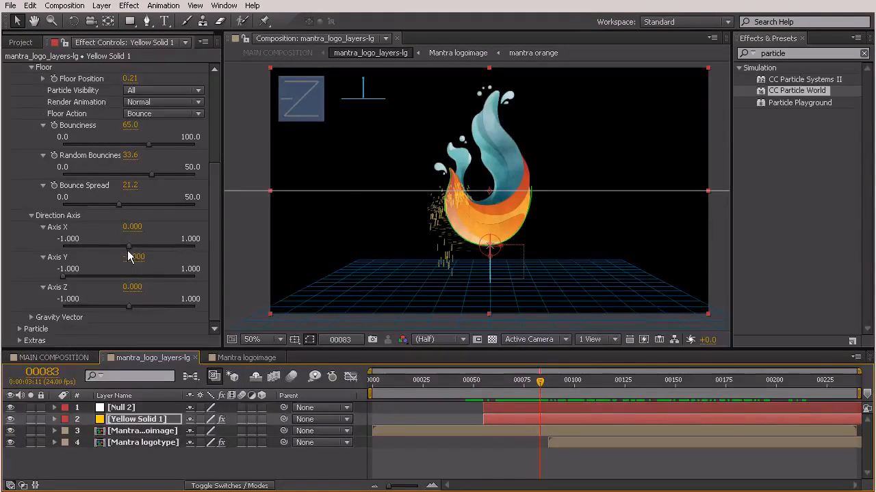
drag(132, 227, 147, 252)
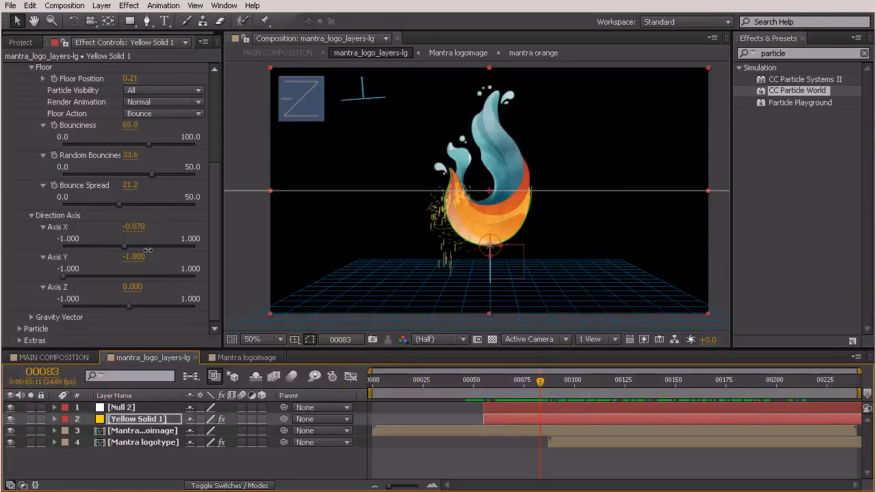
drag(150, 251, 150, 253)
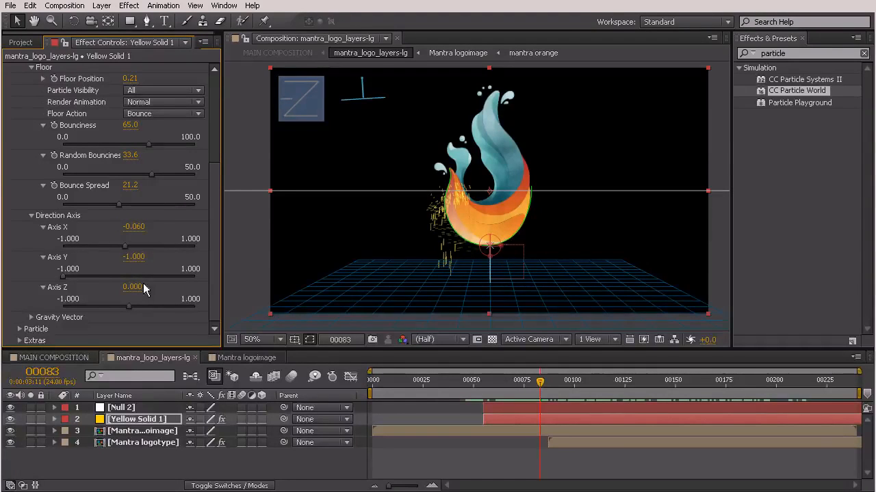
drag(139, 294, 75, 295)
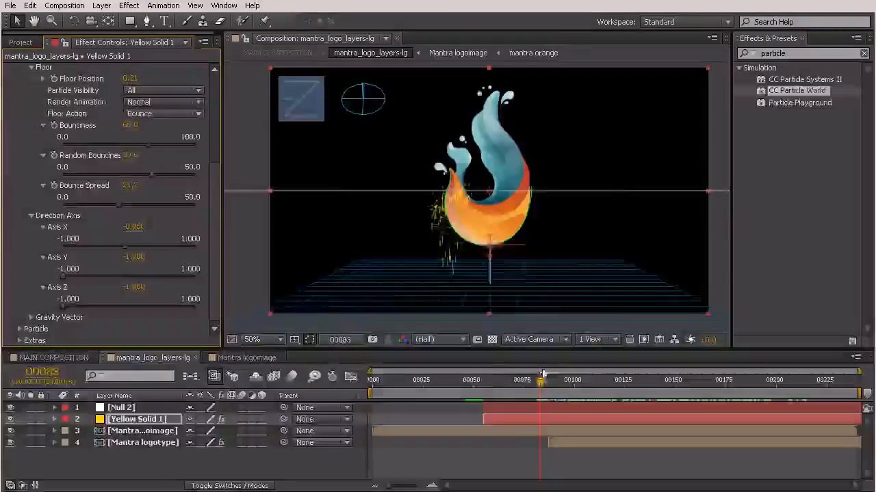
drag(540, 381, 625, 357)
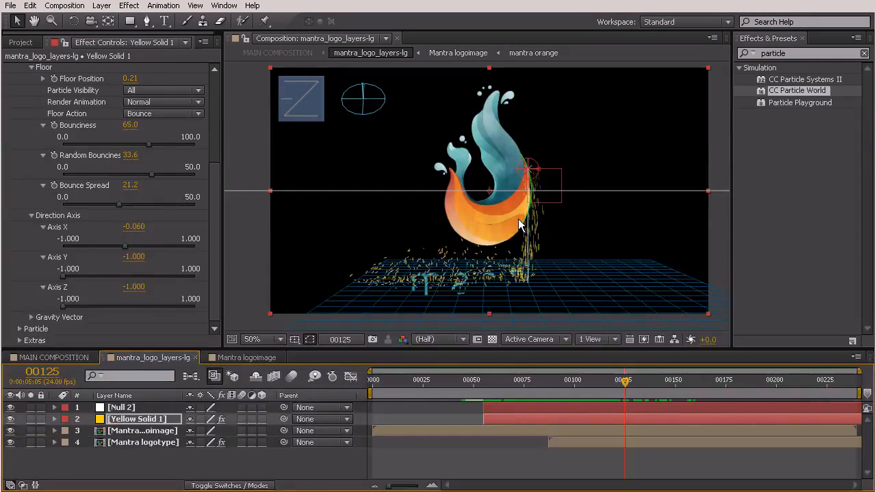
Change the particle birth color to a pale cream with an orange hue, checking the sparks up close at frame 125.
click(20, 329)
scroll(102, 239, down, 5)
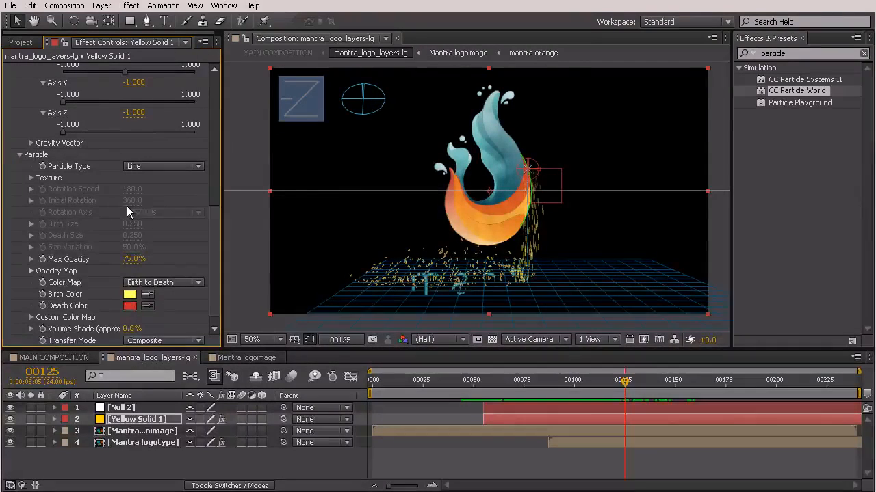
scroll(189, 188, down, 1)
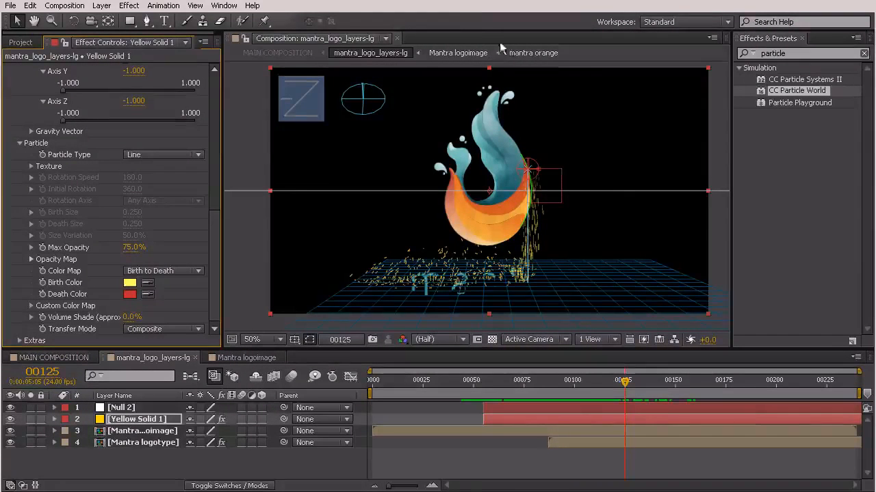
scroll(583, 247, up, 1)
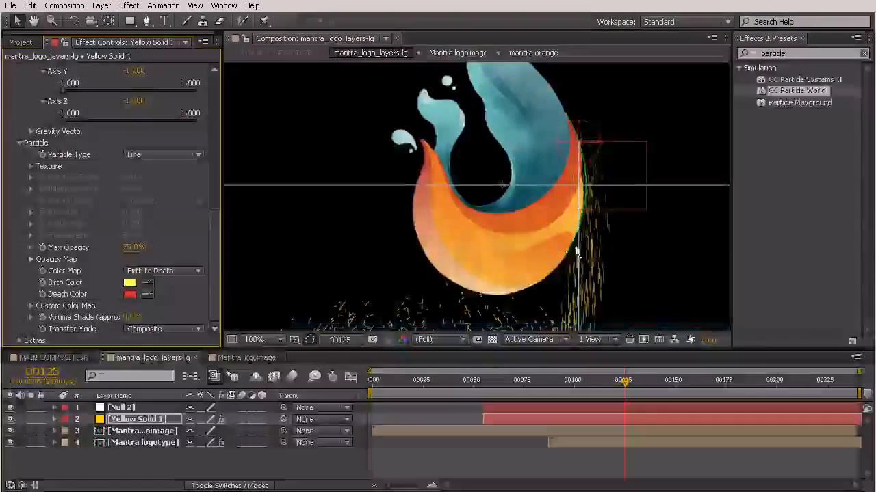
drag(612, 280, 583, 210)
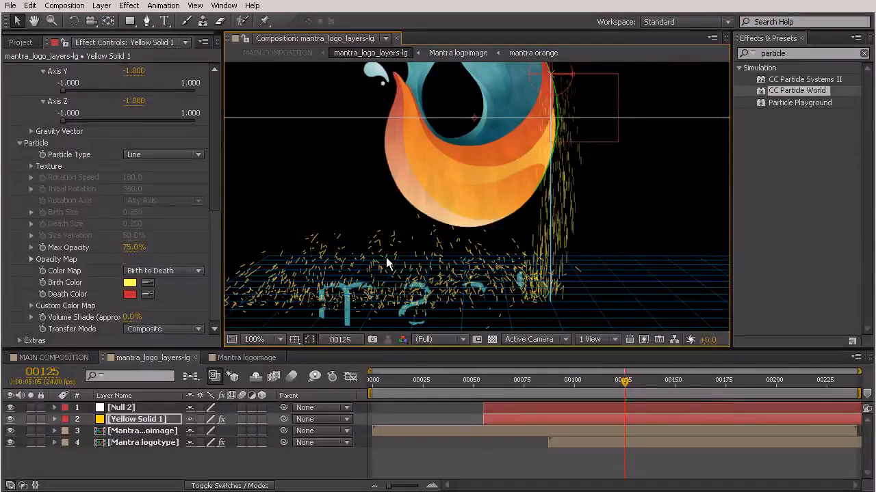
click(129, 283)
drag(465, 311, 466, 310)
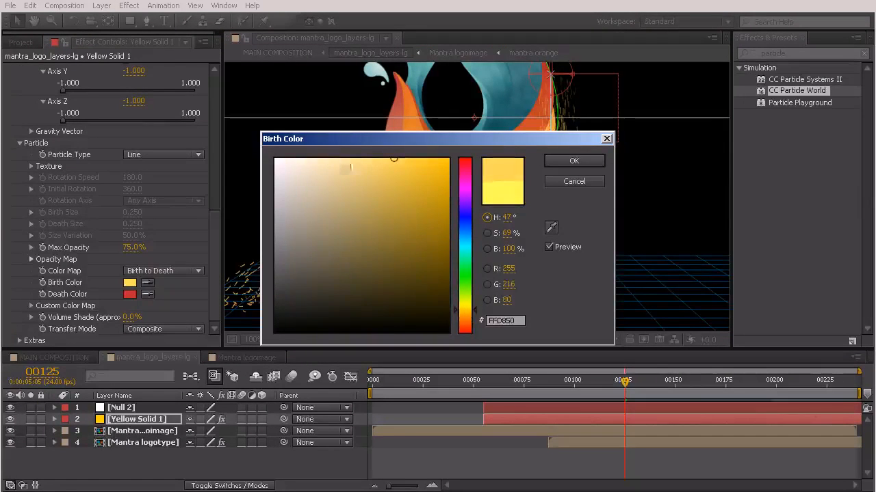
click(318, 157)
drag(318, 157, 336, 153)
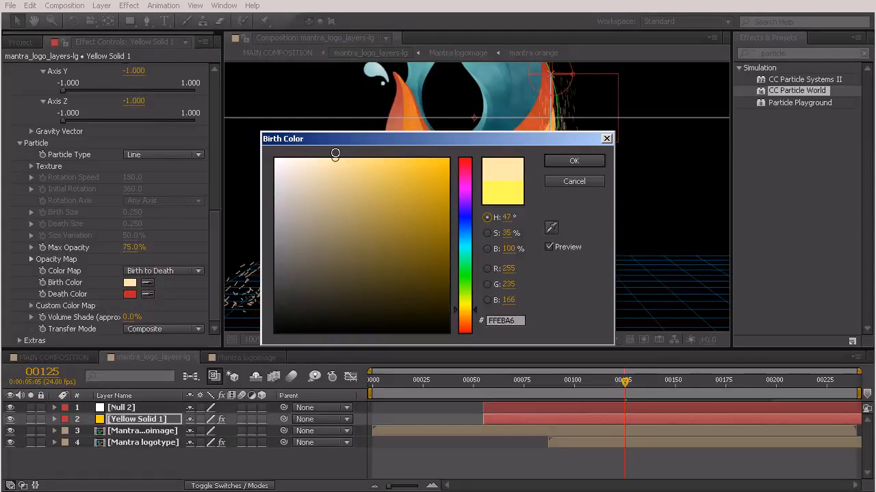
click(468, 312)
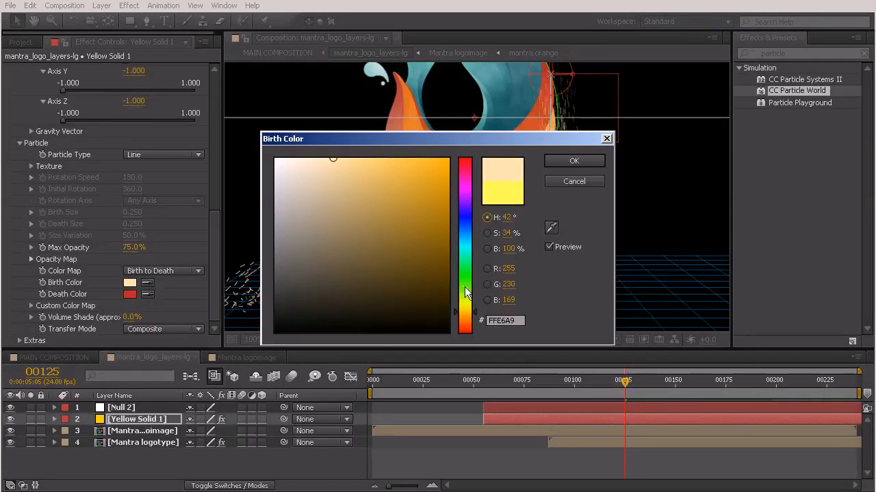
drag(328, 156, 326, 152)
click(559, 161)
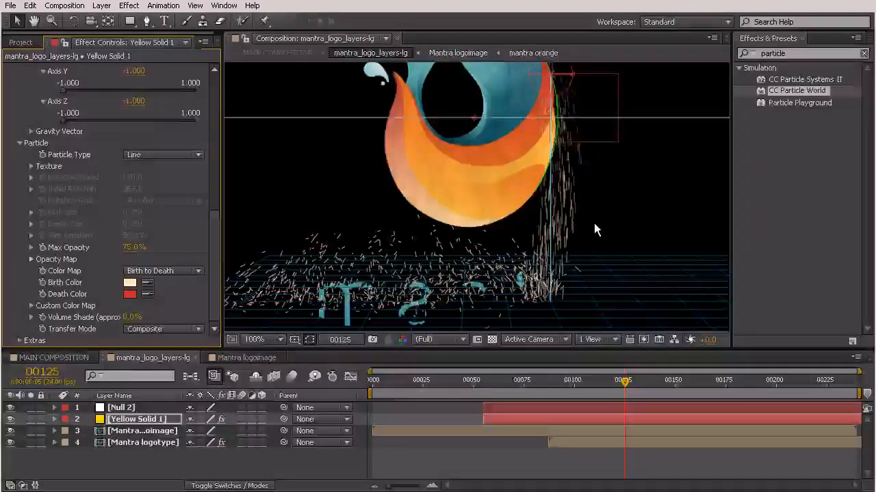
Change the particle death color to bright orange FF8B2E and preview the recolored sparks up to frame 239.
click(131, 295)
click(468, 320)
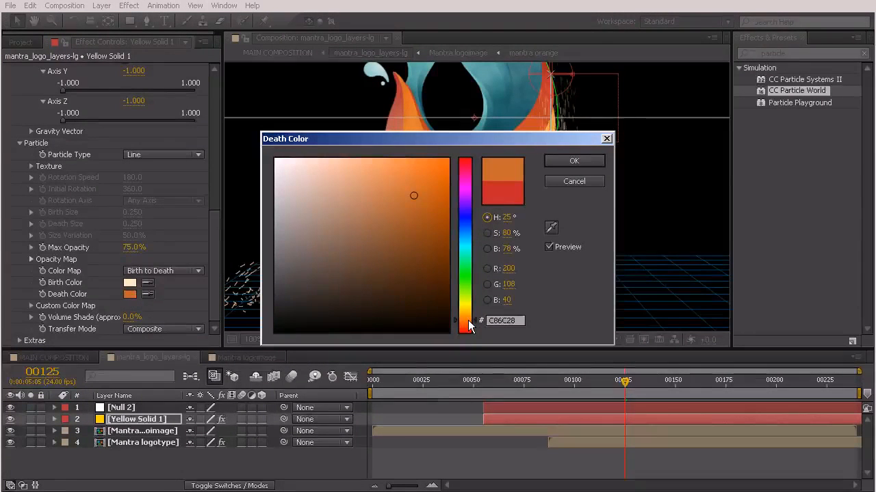
click(411, 167)
mouse_move(421, 156)
mouse_down()
mouse_move(472, 147)
mouse_move(422, 142)
mouse_up()
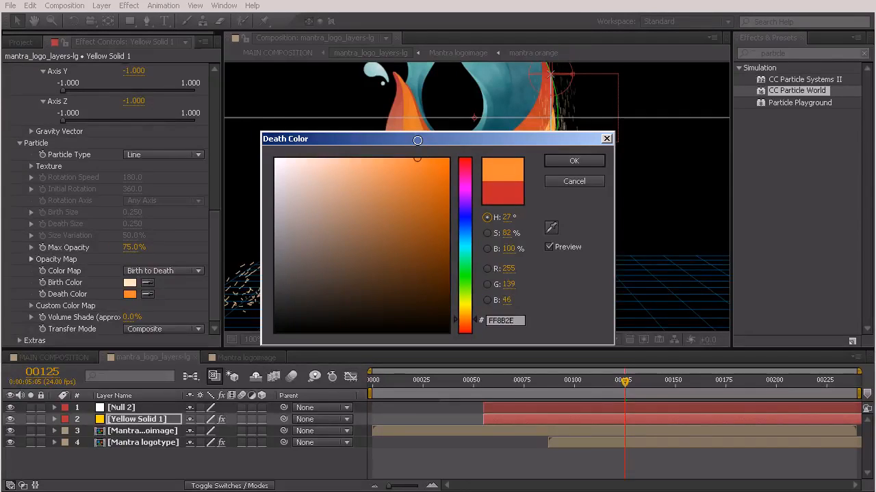
click(548, 166)
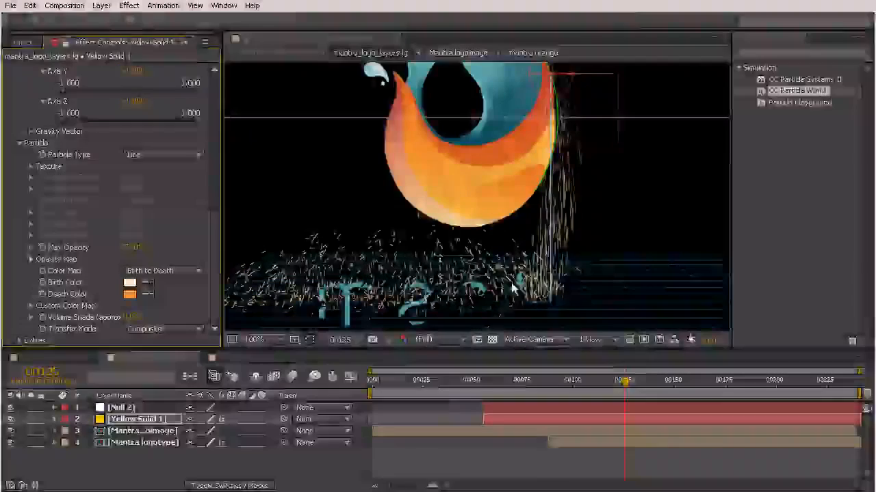
scroll(511, 246, down, 1)
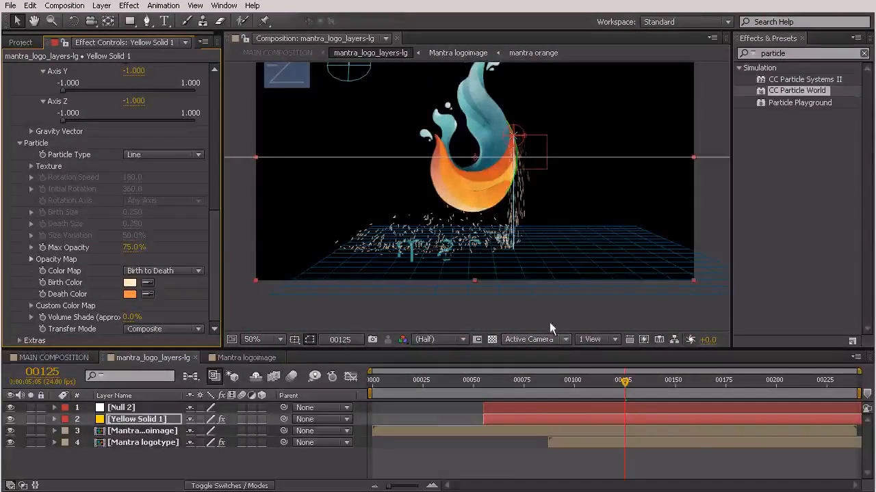
drag(626, 387, 867, 357)
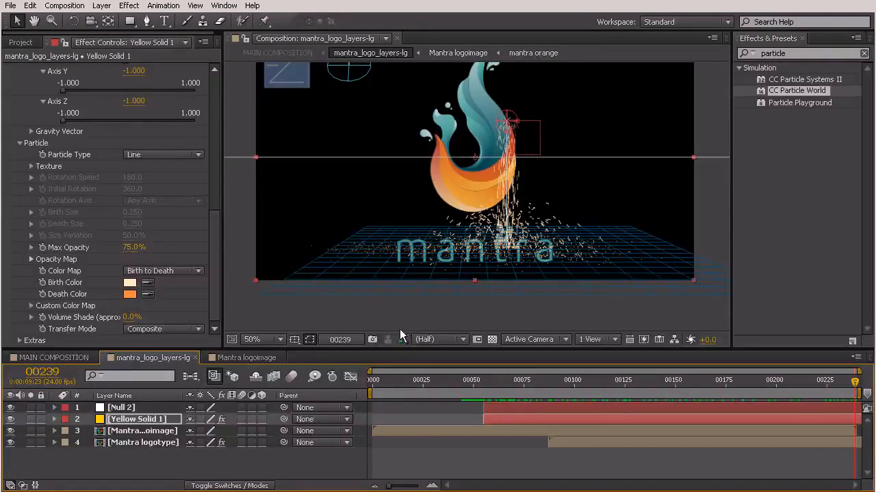
click(252, 468)
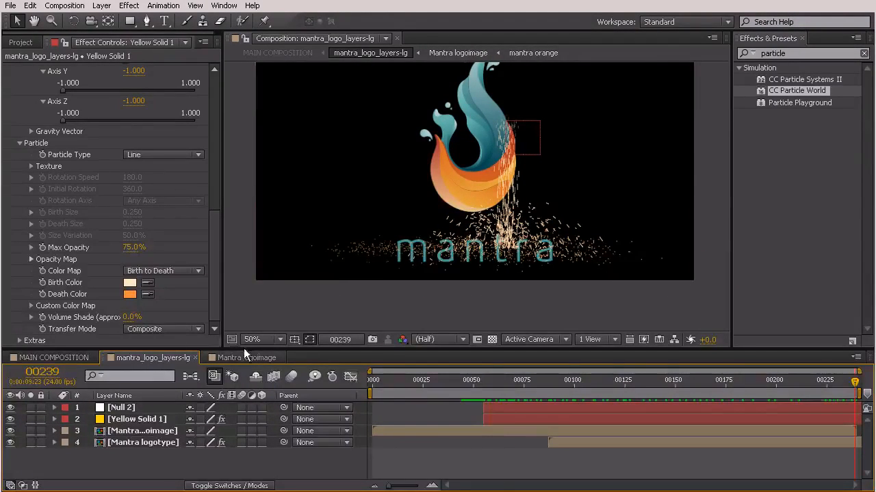
Set the particle transfer mode to Screen and check the result in MAIN COMPOSITION before returning to the mantra_logo_layers-lg composition.
click(169, 329)
click(170, 355)
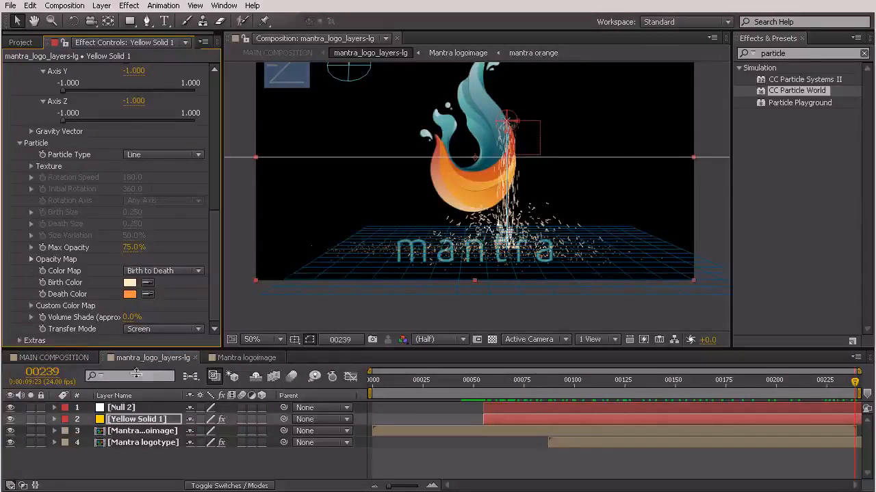
click(70, 358)
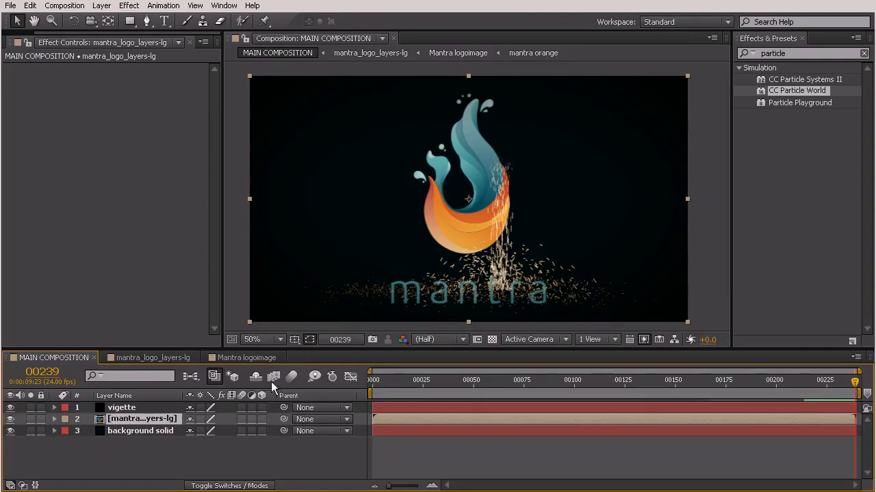
double_click(143, 420)
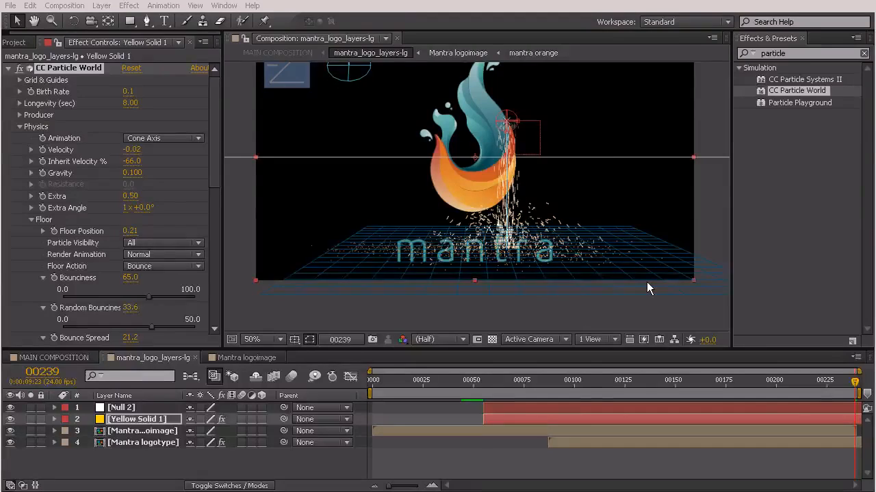
Preview the reveal and make the Null 2 and Yellow Solid 1 layers start together at frame 46.
drag(866, 388, 387, 421)
key(space)
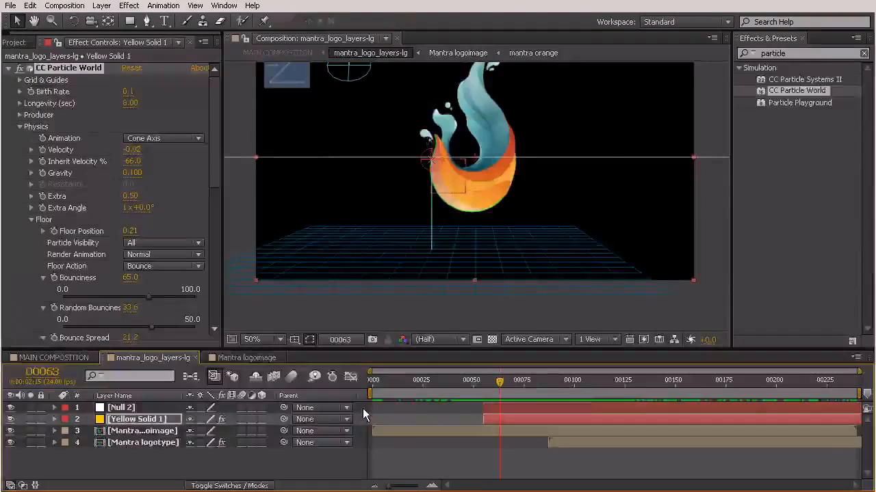
key(F2)
drag(425, 382, 492, 419)
click(513, 417)
shift+click(513, 410)
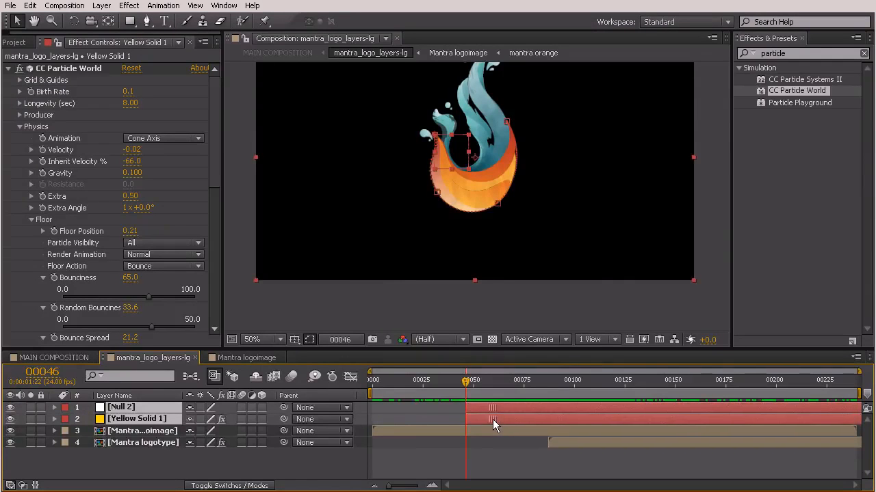
click(403, 409)
Preview the sparks up to frame 195 and set the particle producer's Radius X to 0.000 at frame 135.
drag(468, 384, 765, 379)
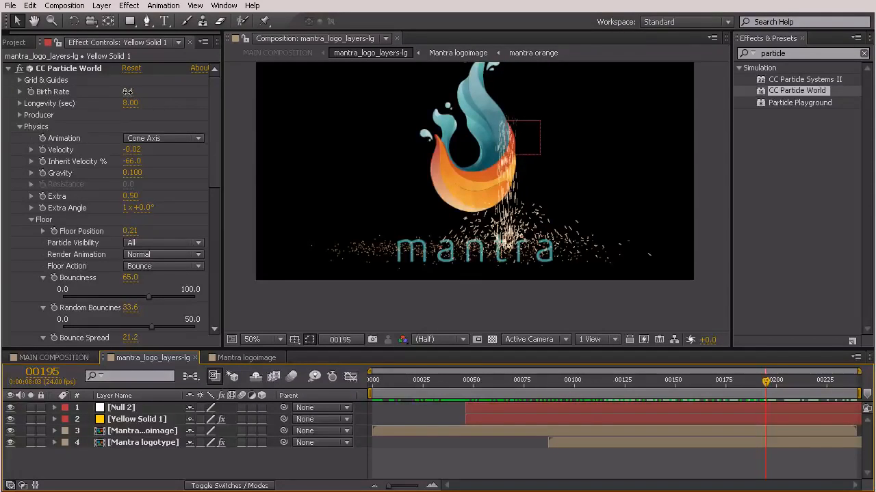
drag(126, 92, 141, 127)
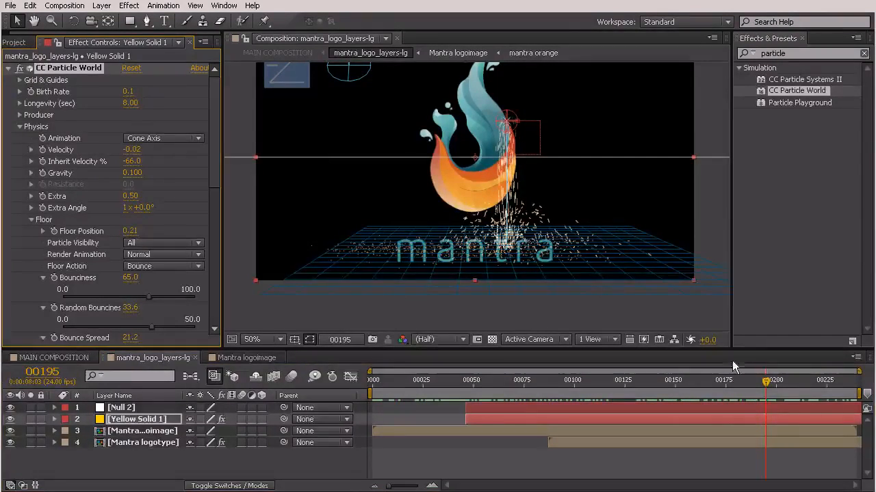
drag(765, 388, 643, 396)
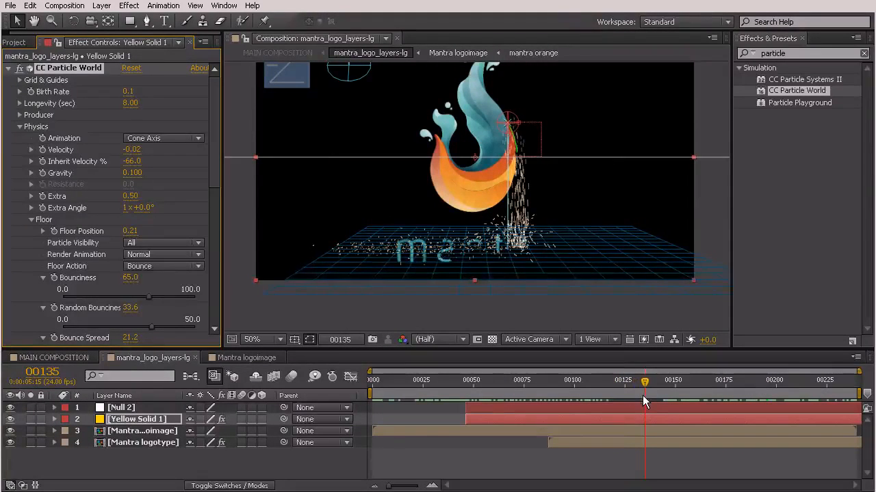
click(20, 114)
drag(129, 162, 73, 195)
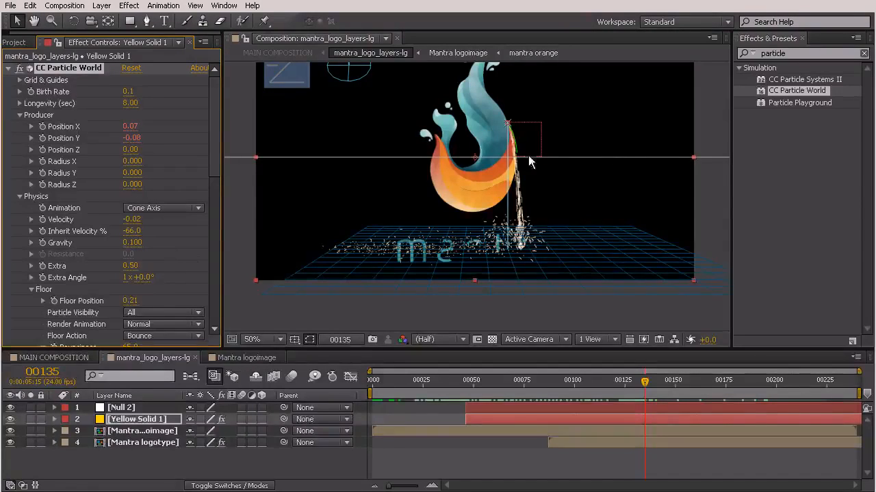
Keyframe the particle birth rate at 0.1 on frame 109 and lower it to 0.0 at frame 124.
drag(642, 372, 592, 383)
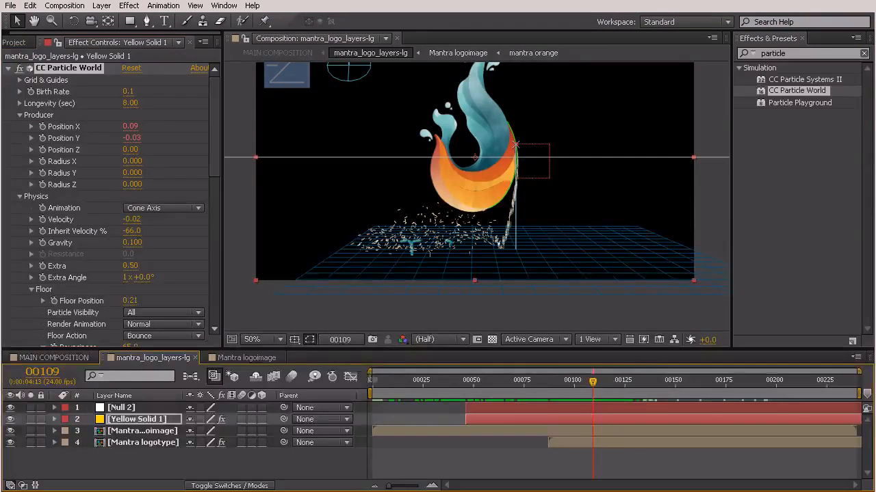
click(31, 92)
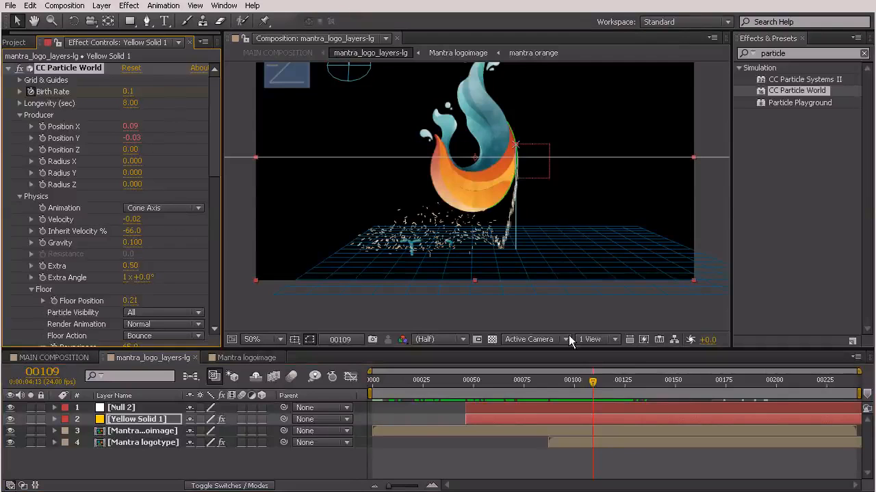
click(590, 387)
drag(590, 388, 622, 396)
drag(128, 91, 120, 91)
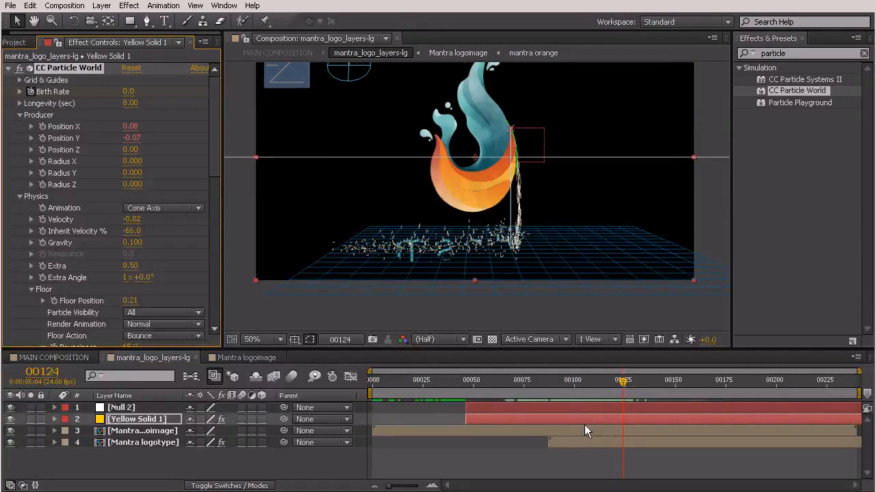
Shift both Birth Rate keyframes of Yellow Solid 1 earlier, to about frames 98 and 113, and check the sparks through frame 239.
key(u)
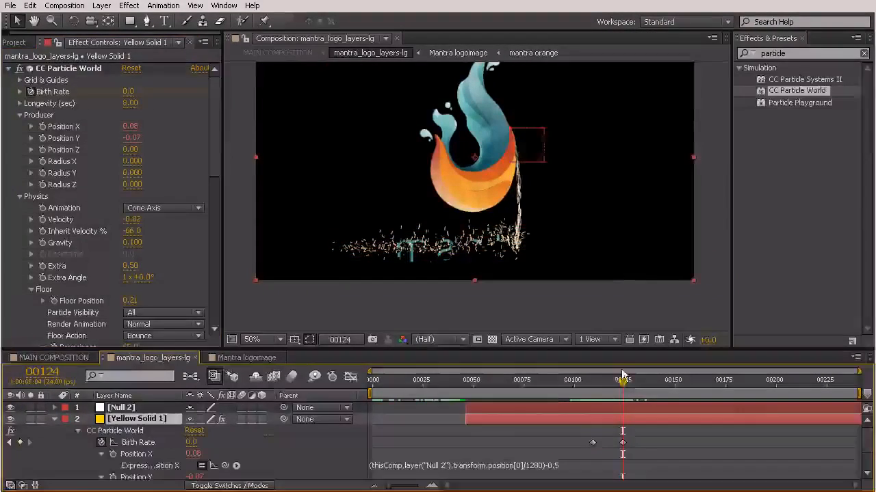
drag(564, 384, 596, 429)
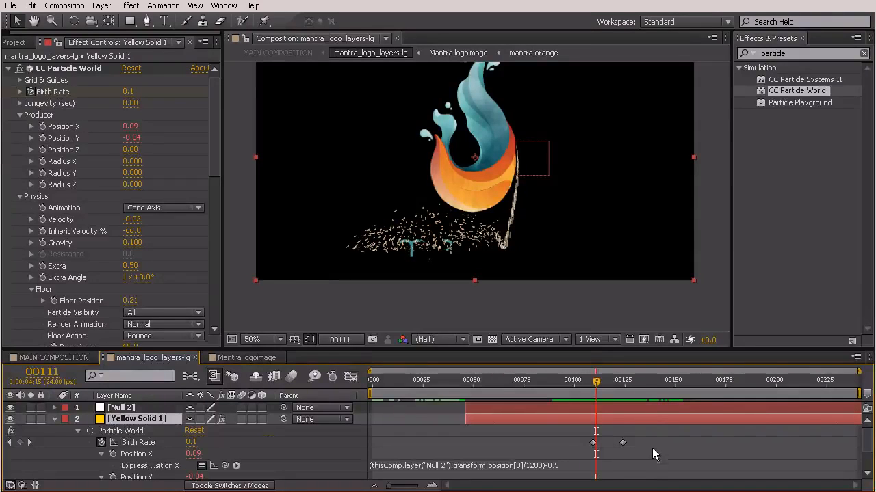
click(622, 443)
drag(616, 444, 596, 445)
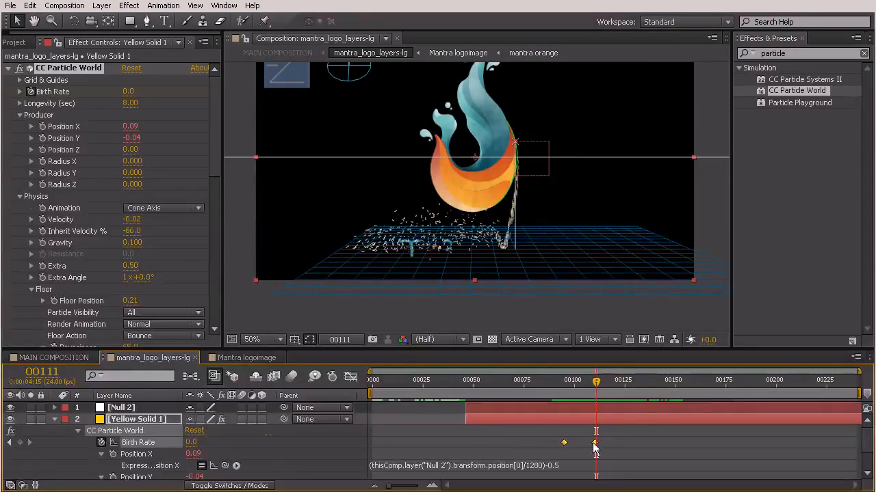
drag(539, 384, 593, 438)
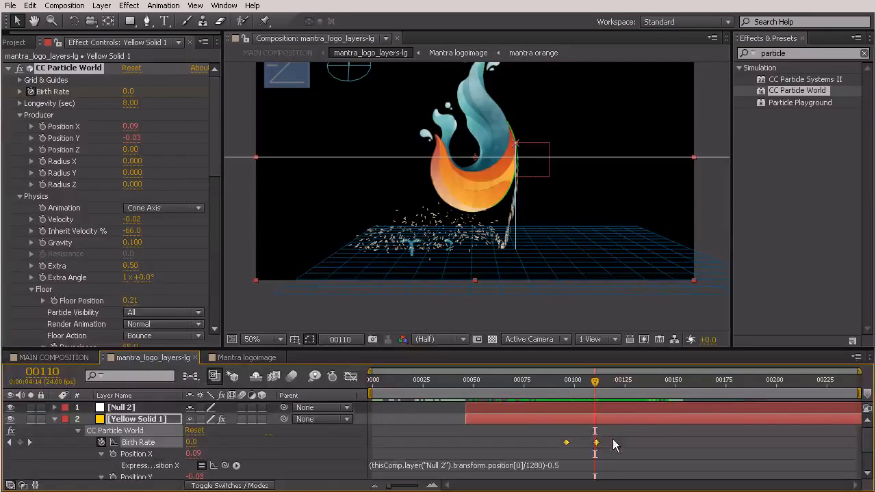
drag(599, 442, 604, 442)
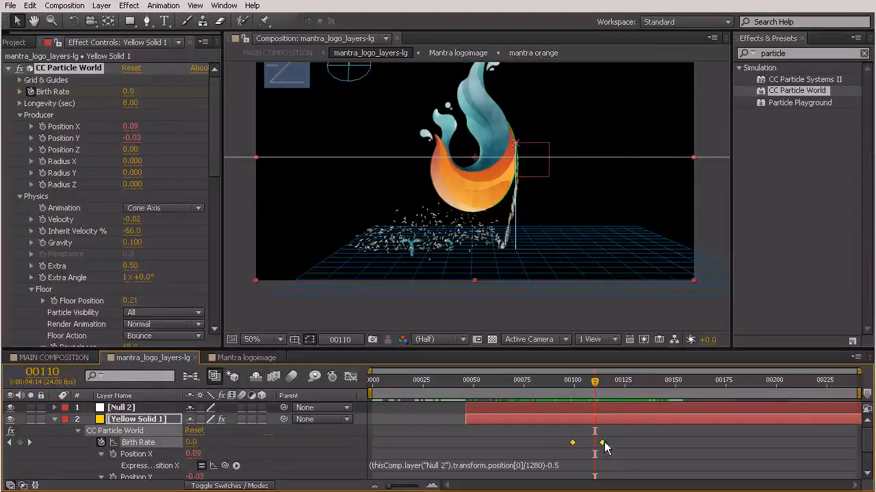
drag(594, 381, 868, 396)
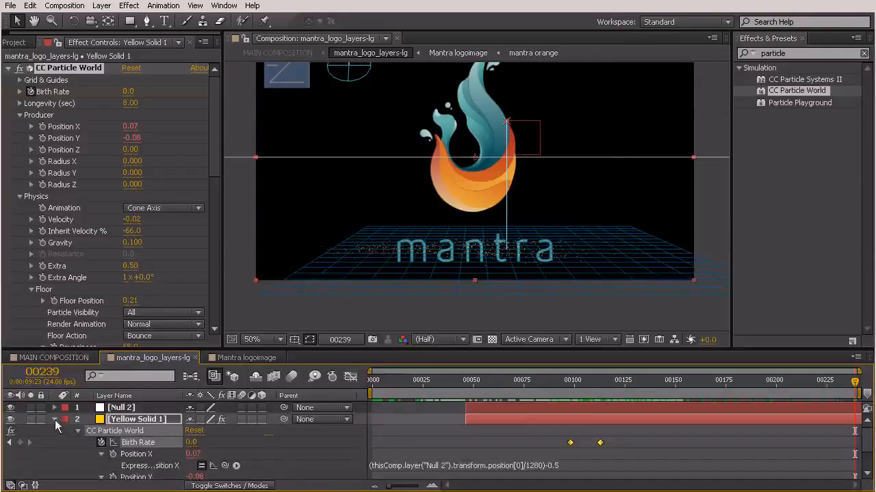
click(55, 420)
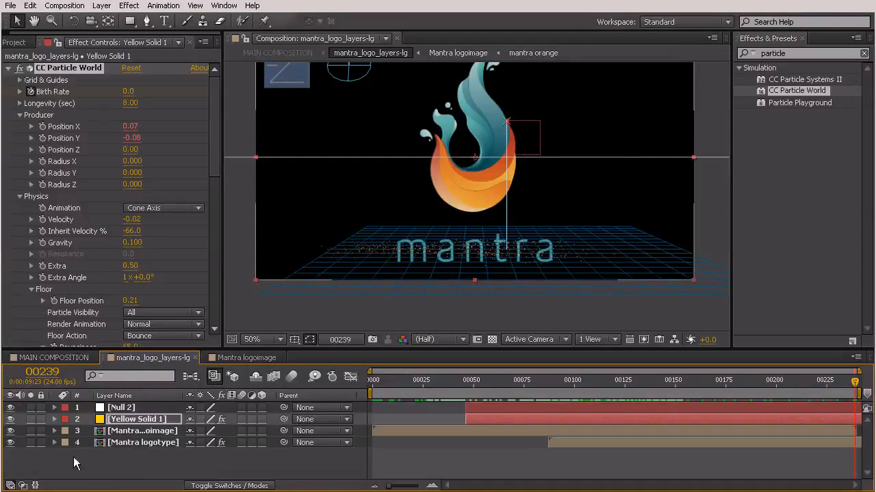
Bring the Mantra logotype layer to the front of the layer stack and check how it overlaps the sparks.
click(134, 443)
click(130, 453)
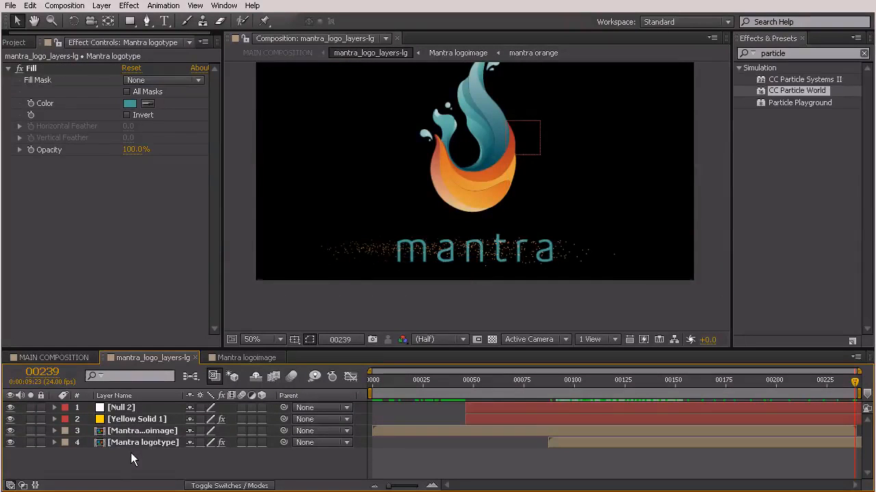
click(131, 445)
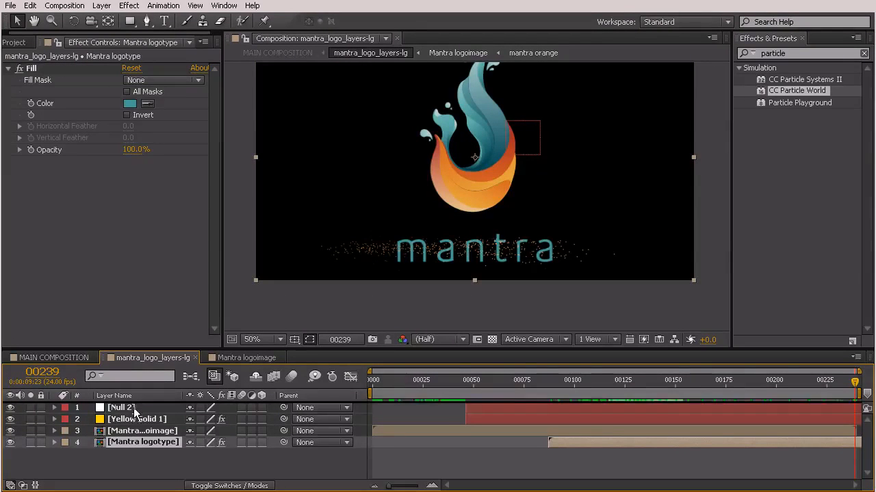
key(ctrl+shift+bracketright)
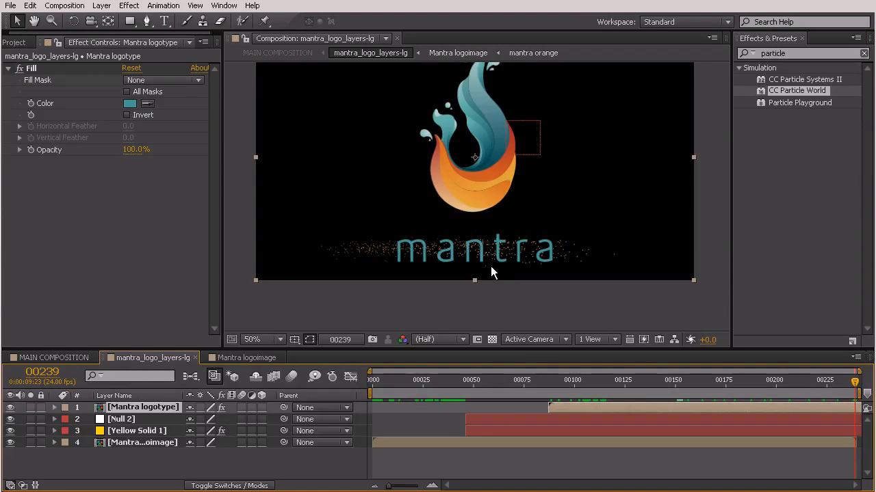
drag(537, 380, 856, 391)
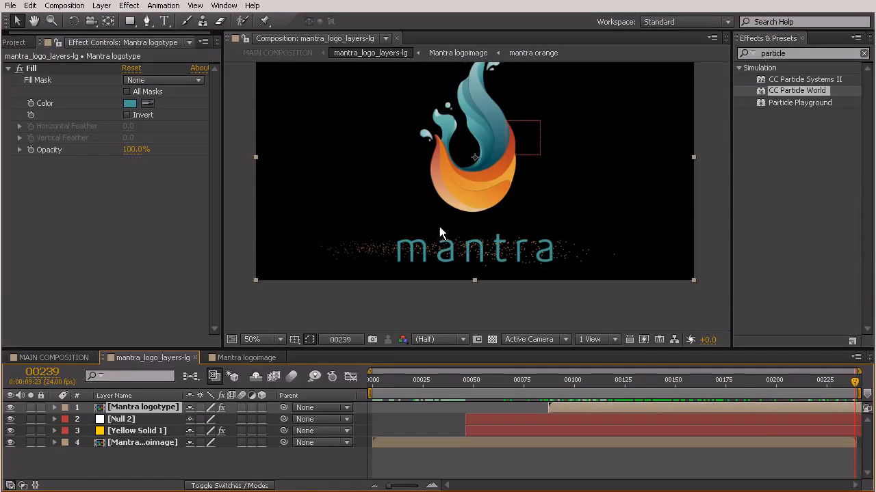
Nudge the Mantra logotype slightly upward in the frame and preview the full logo reveal.
drag(500, 256, 500, 252)
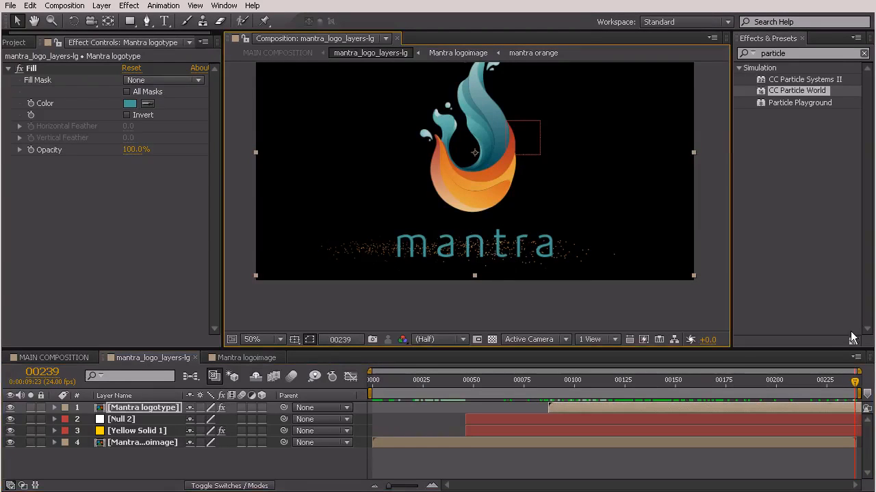
drag(859, 384, 874, 411)
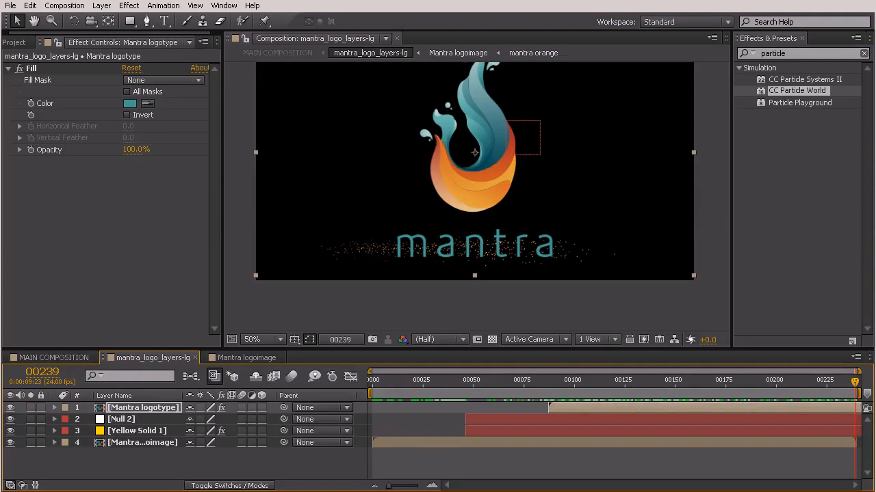
key(KP_0)
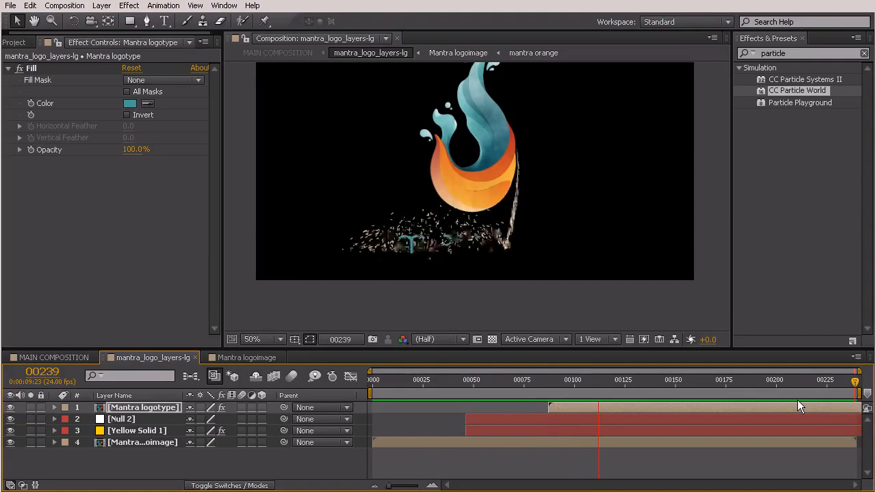
key(space)
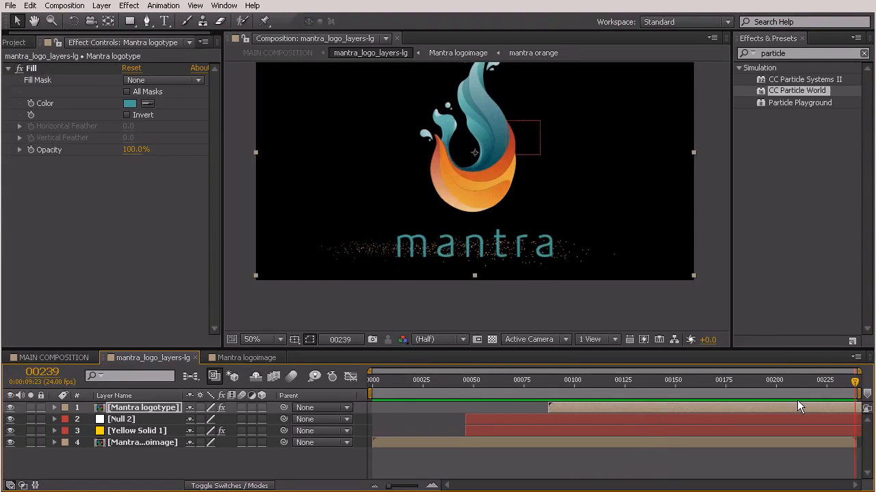
key(ctrl+5)
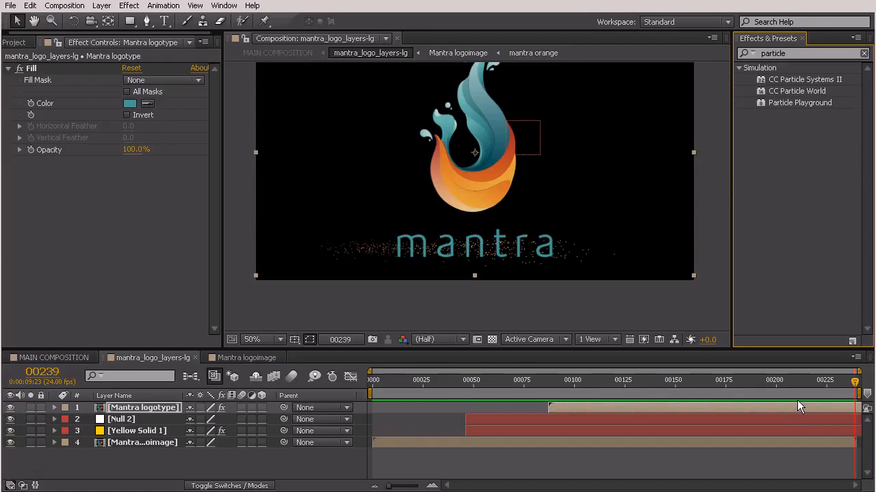
drag(480, 391, 605, 432)
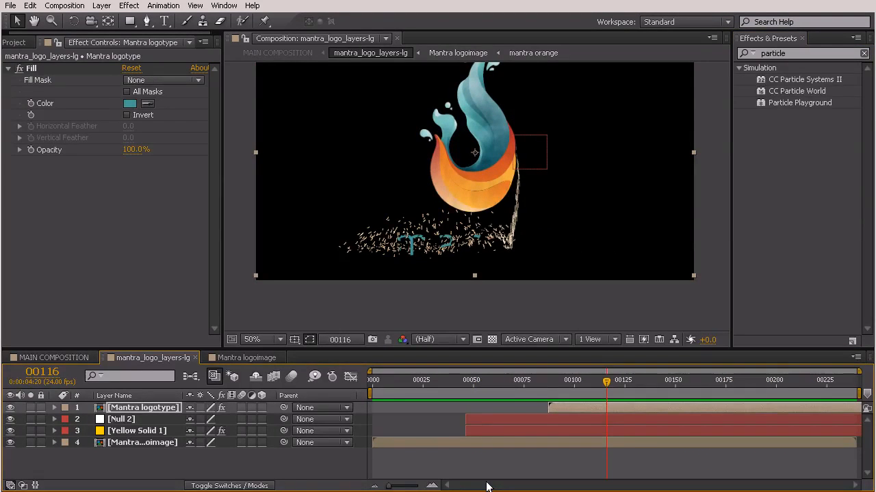
Pre-compose the Null 2 and Yellow Solid 1 layers into a composition named "particle stream", moving all attributes.
click(133, 431)
ctrl+click(122, 420)
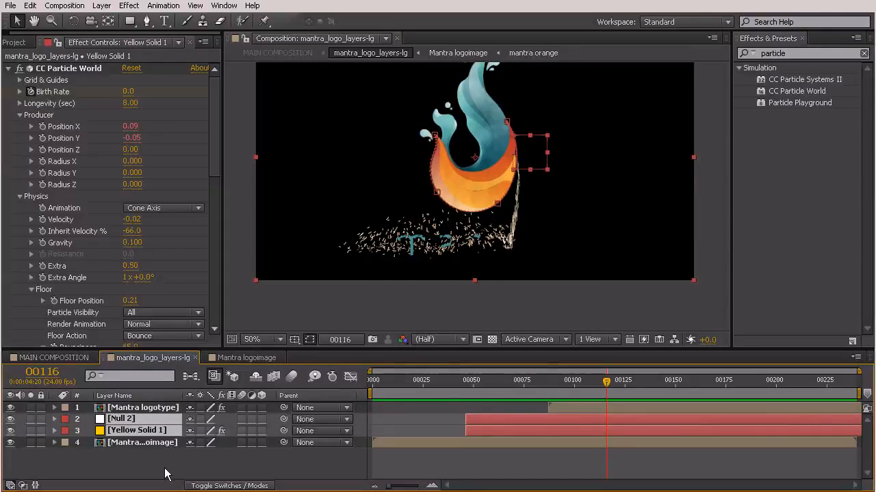
key(ctrl+shift+c)
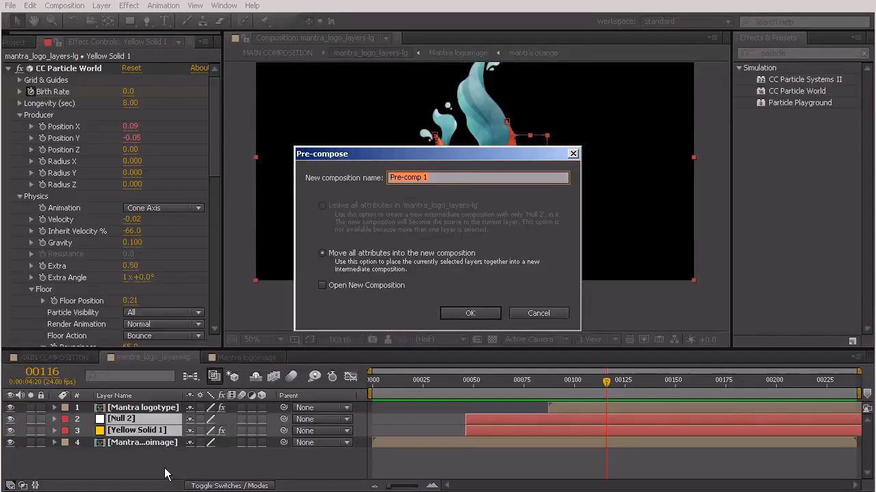
text(par)
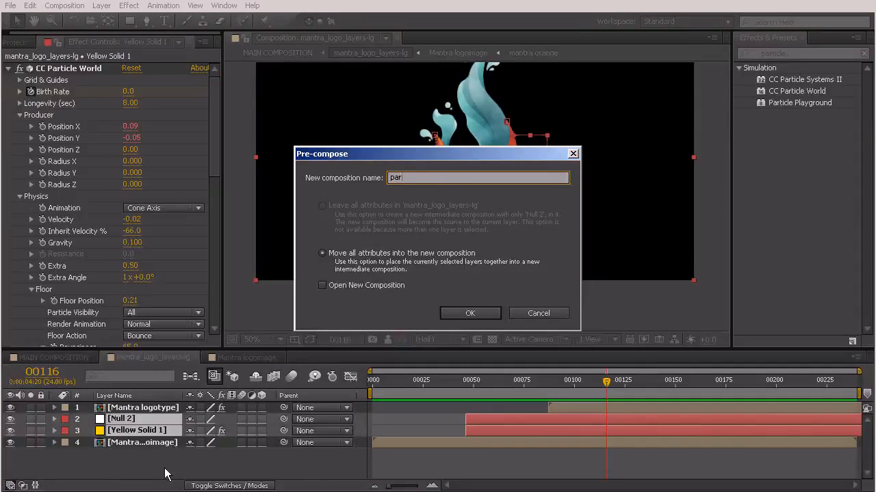
text(ticle stream)
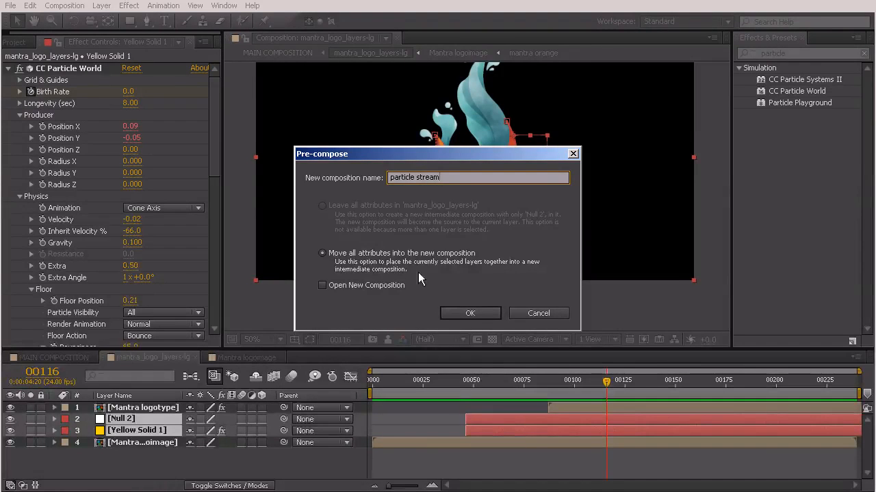
click(471, 314)
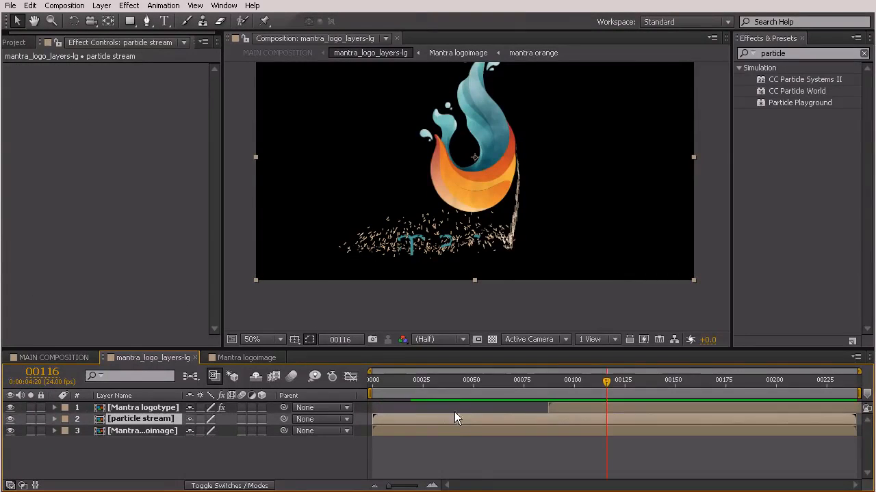
Open the particle stream composition, start its work area at frame 46 and trim the composition to the work area.
double_click(450, 420)
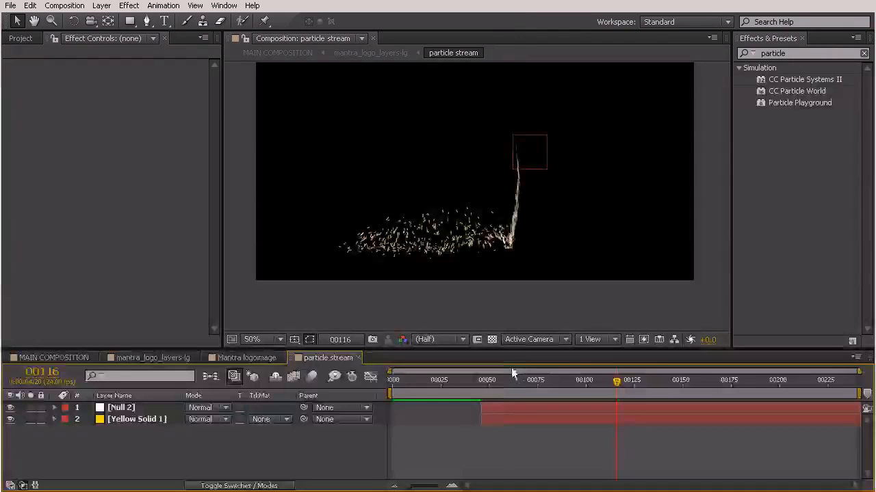
click(483, 381)
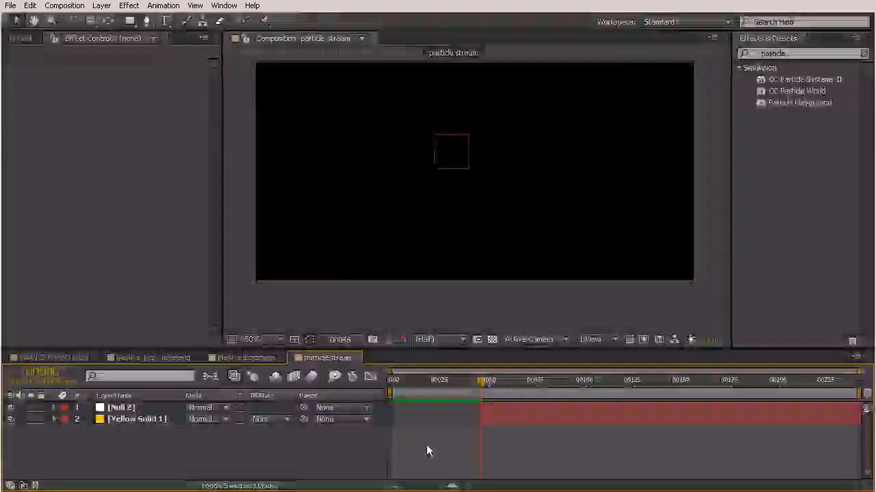
key(b)
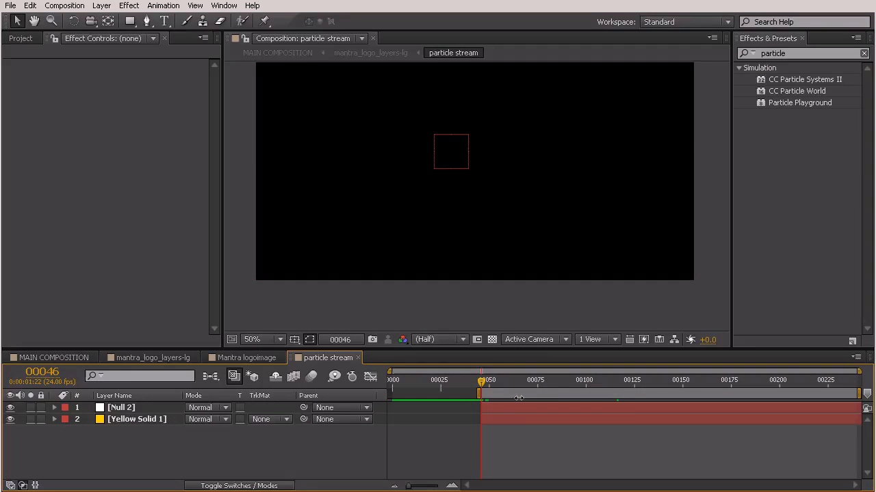
right_click(518, 393)
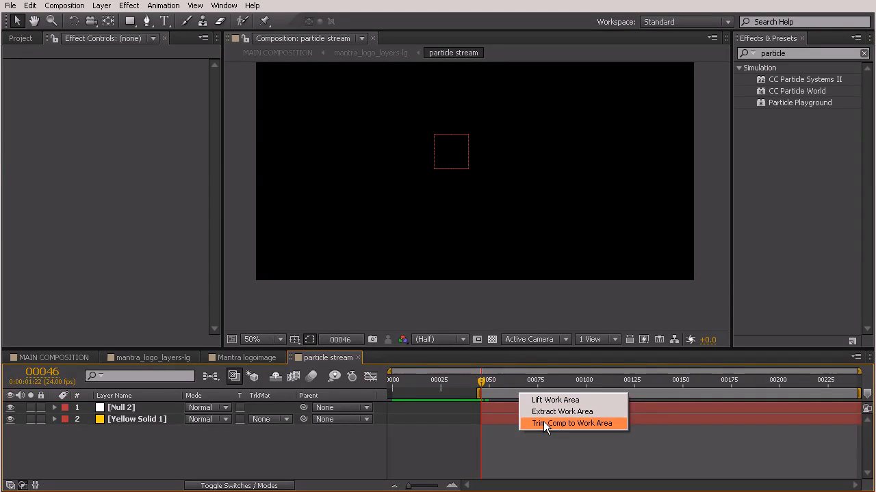
click(543, 422)
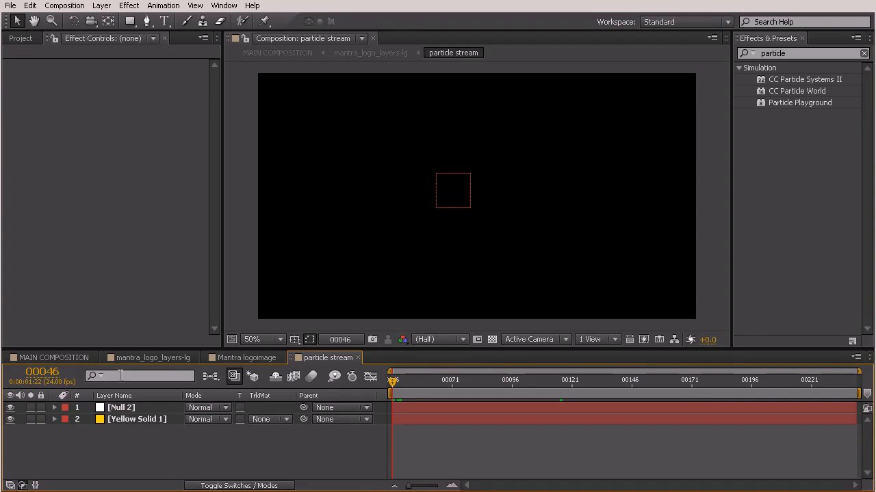
In mantra_logo_layers-lg, move the particle stream layer to start at frame 46 and preview the reveal up to frame 154.
click(261, 358)
click(170, 360)
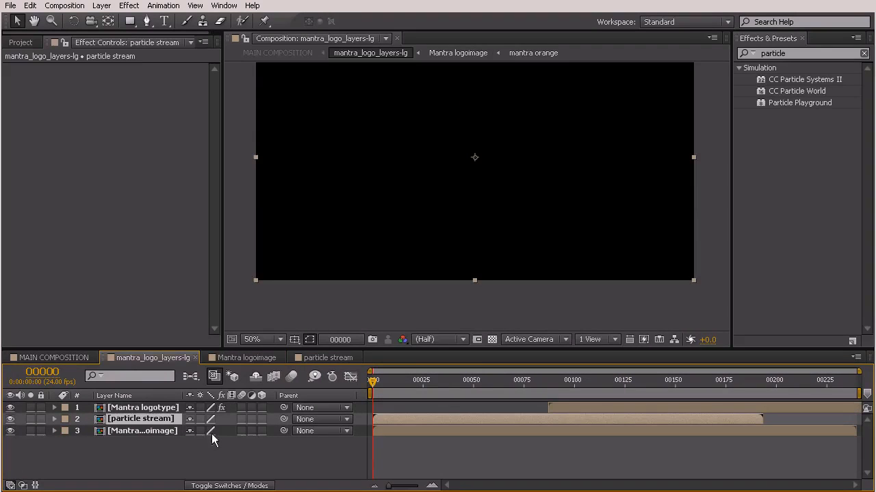
drag(432, 380, 482, 423)
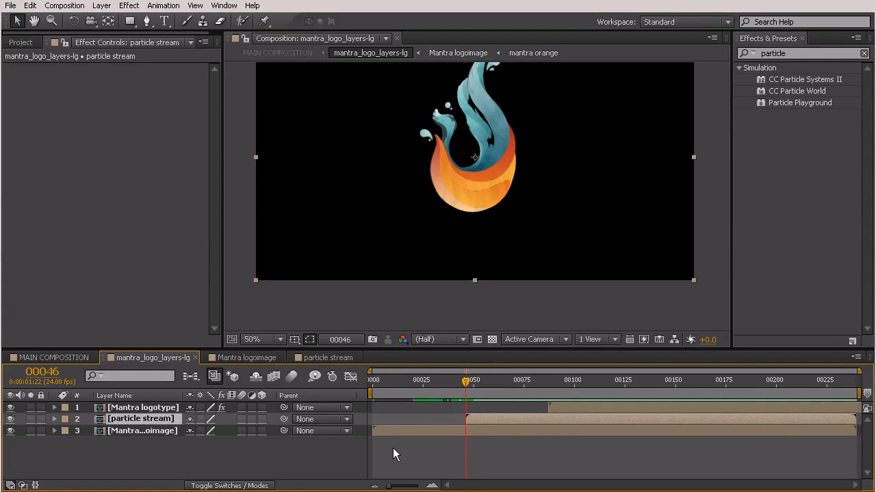
drag(415, 379, 683, 401)
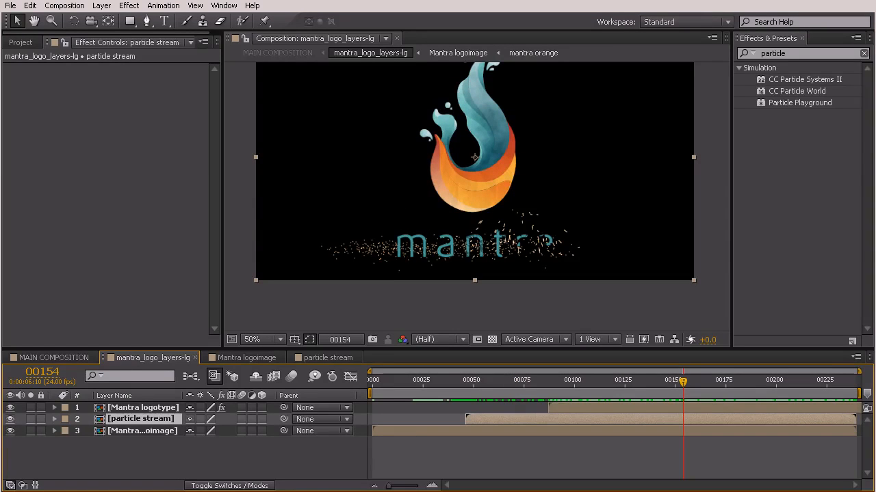
Collapse the graphics and video folders in the project and duplicate the particle stream composition in the Comps folder.
click(20, 42)
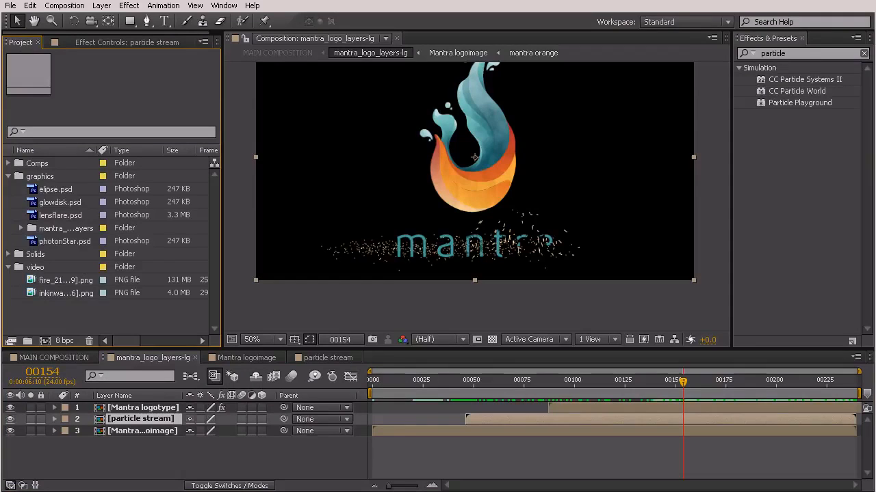
click(9, 175)
click(8, 202)
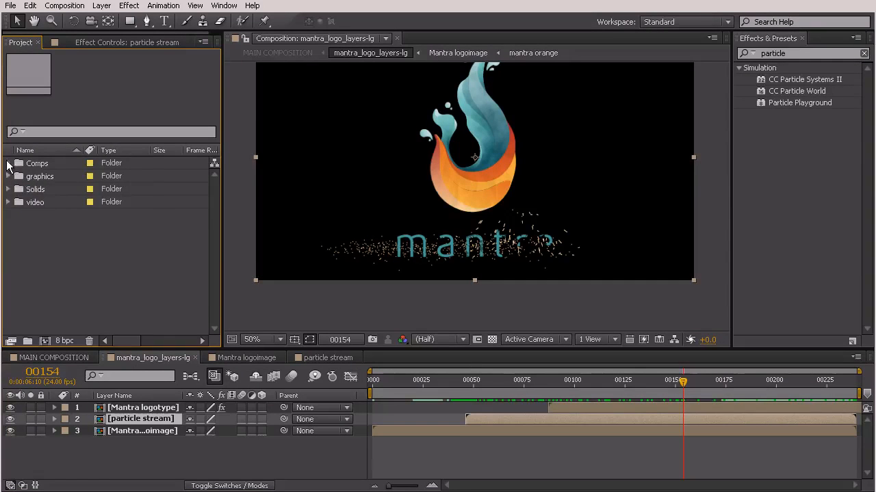
click(9, 163)
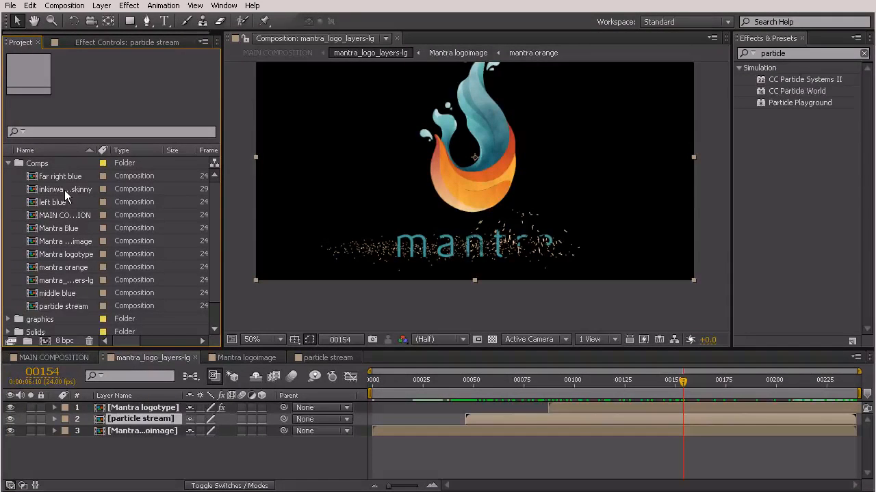
click(75, 308)
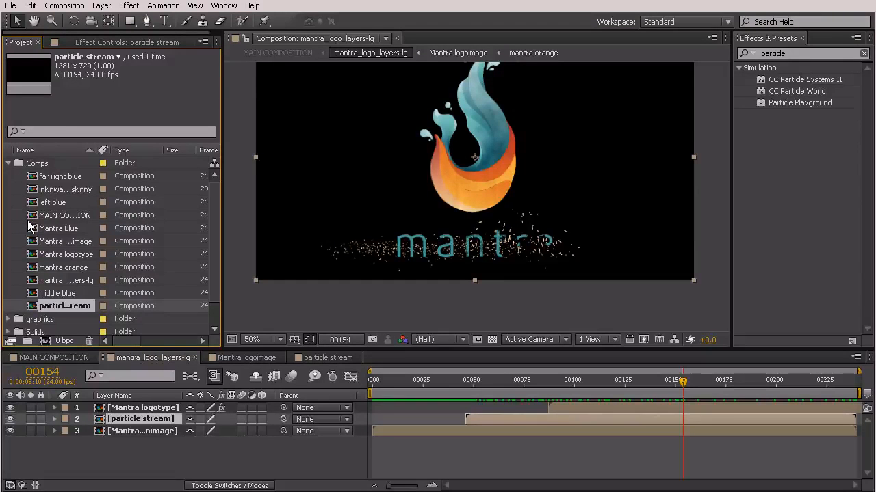
key(ctrl+d)
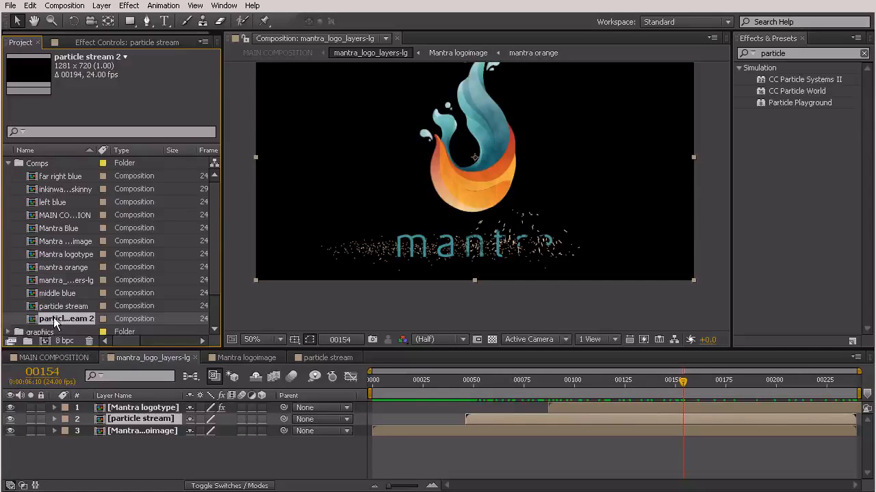
Add the particle stream 2 composition directly below the particle stream layer with matching start frames and rename the layer "particle stream reflection".
drag(80, 413, 81, 426)
drag(390, 431, 485, 425)
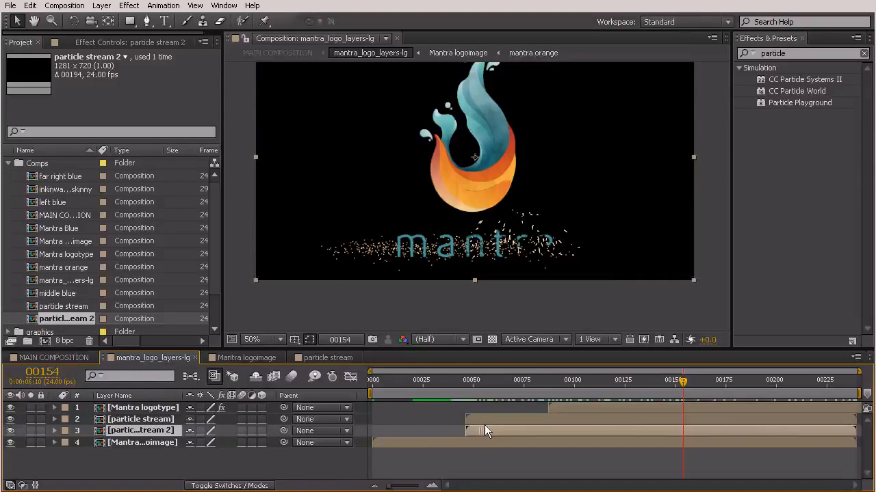
right_click(164, 429)
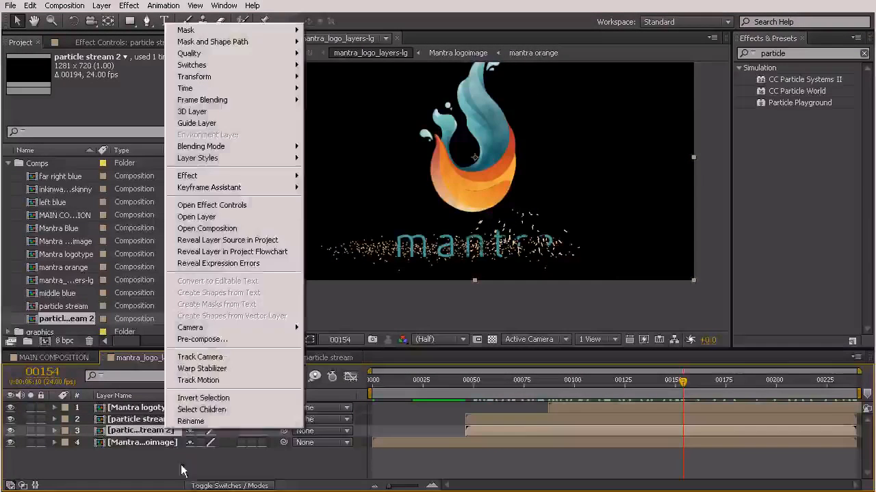
click(198, 422)
key(Right)
key(BackSpace)
text(re)
text(flection)
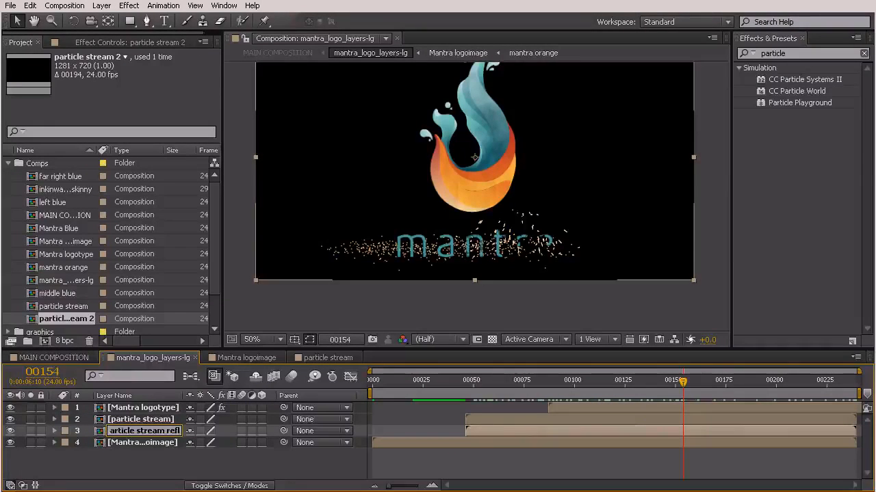
key(Return)
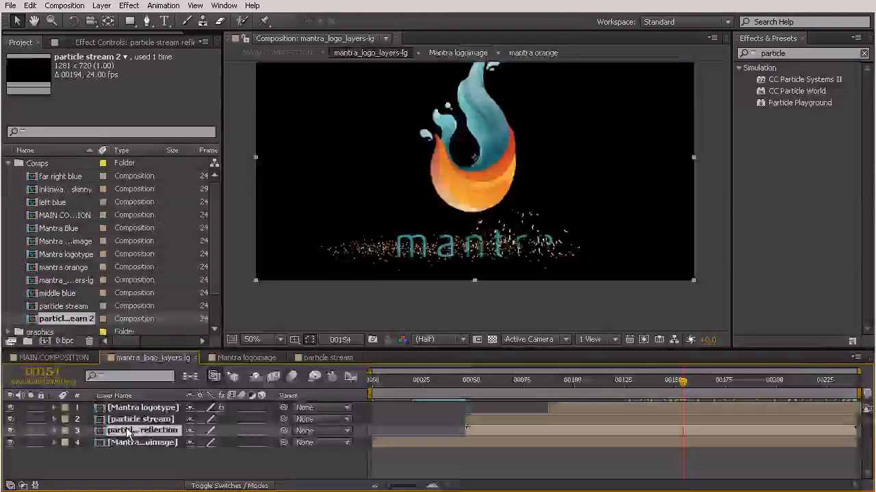
In particle stream 2, set the floor Render Animation of Yellow Solid 1's CC Particle World to Reflected on Floor and preview up to frame 190.
double_click(126, 429)
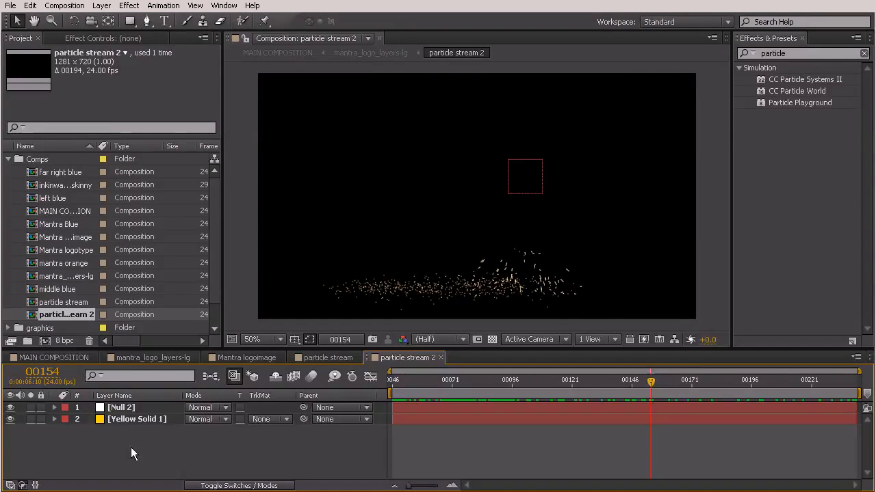
click(129, 420)
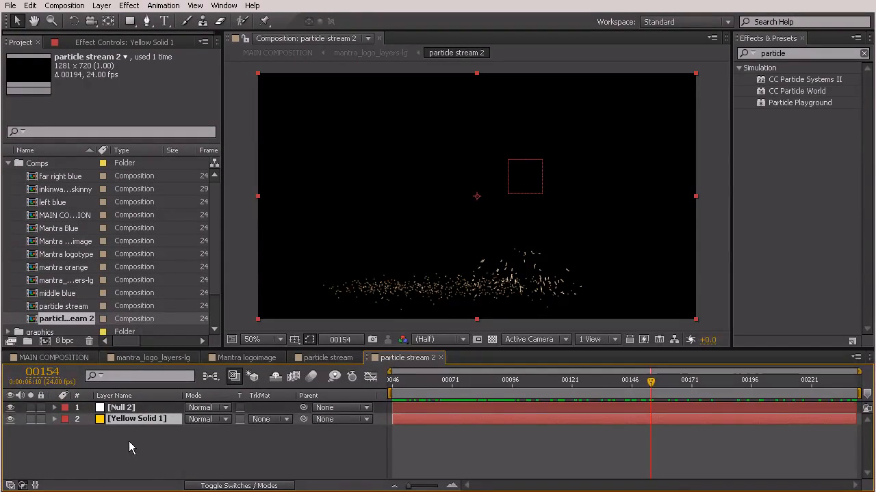
click(135, 43)
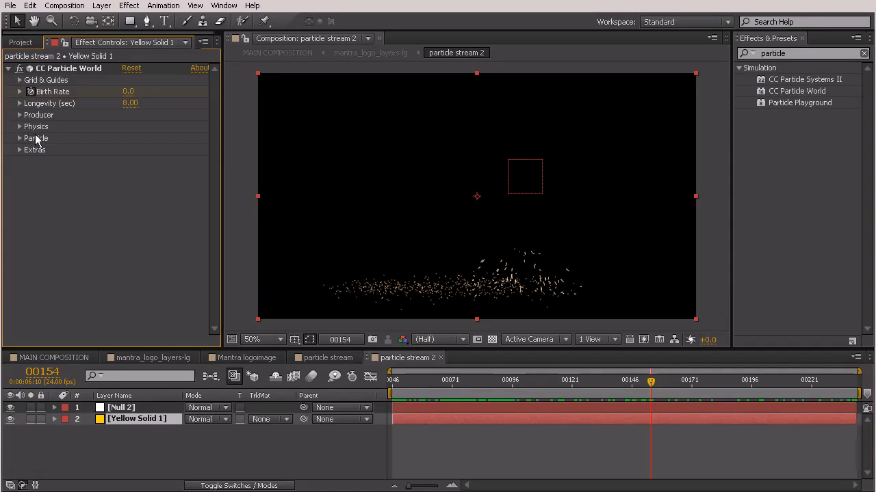
click(20, 128)
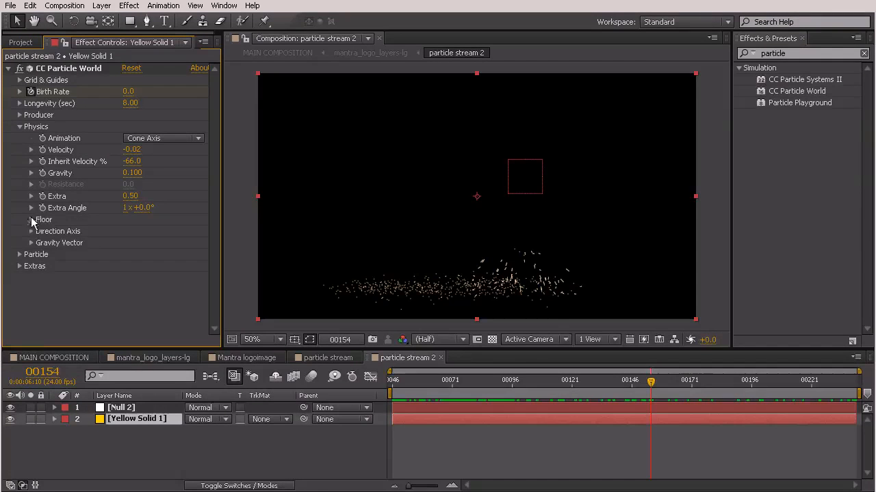
click(31, 220)
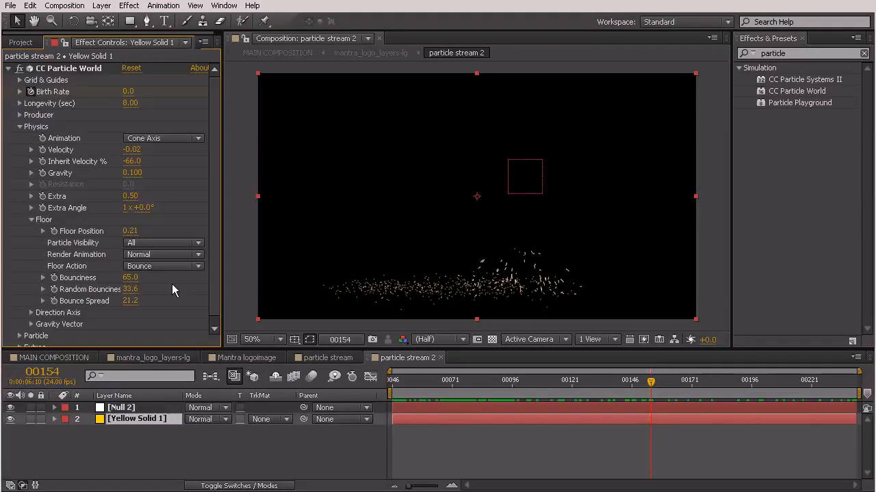
click(163, 266)
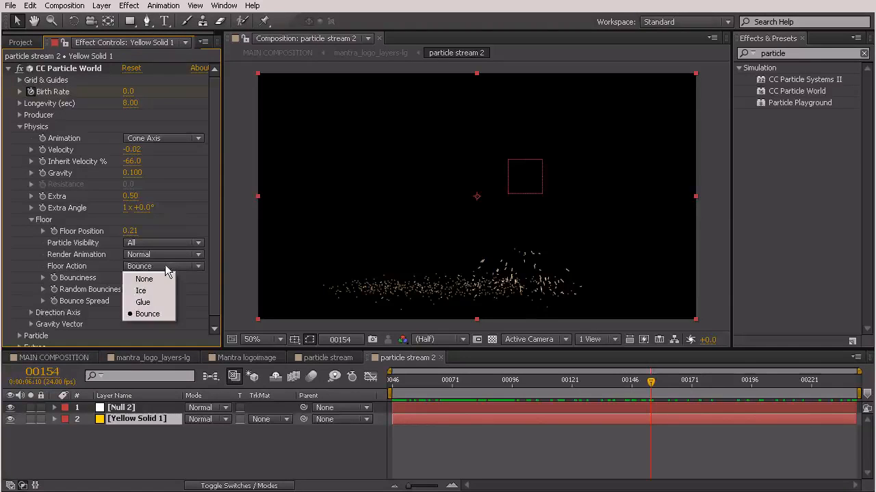
click(176, 256)
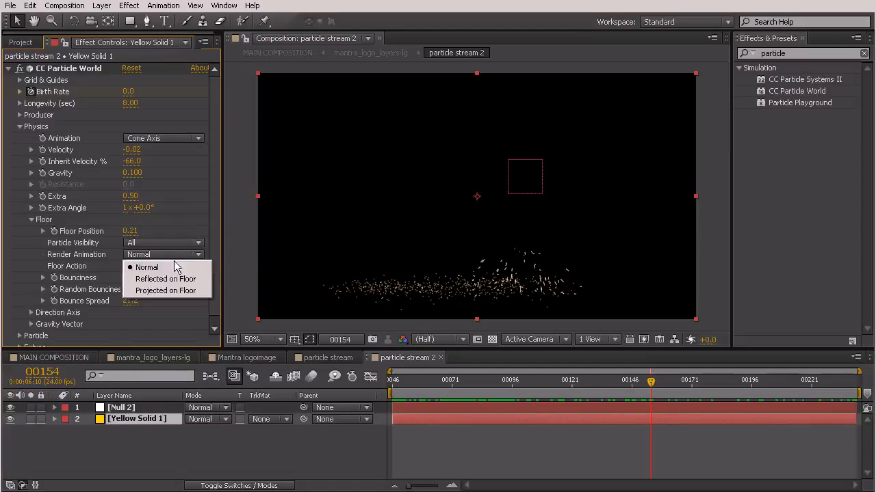
click(177, 279)
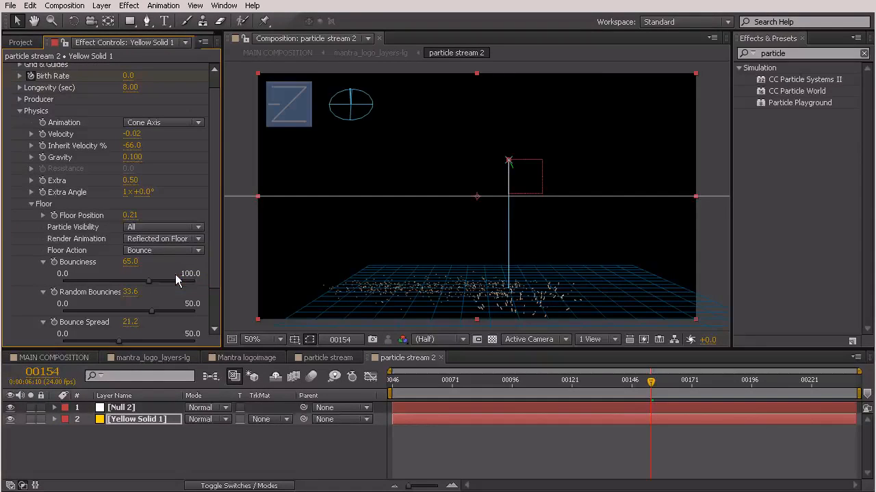
click(352, 462)
drag(657, 379, 736, 420)
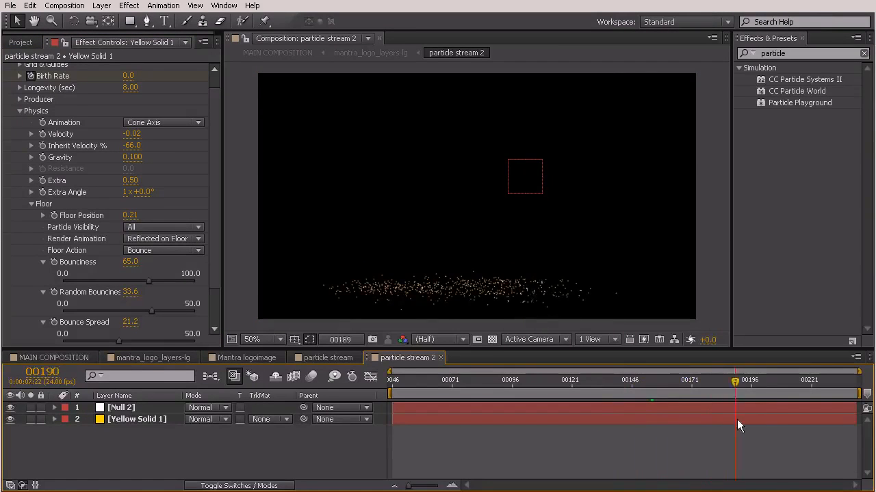
Close the particle stream 2, particle stream and Mantra logoimage compositions and scrub the reveal in mantra_logo_layers-lg back to frame 92.
click(440, 358)
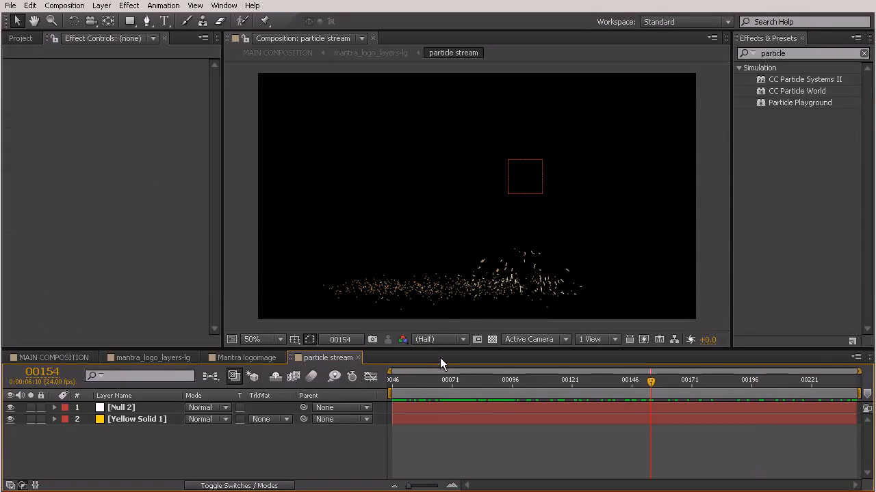
click(361, 357)
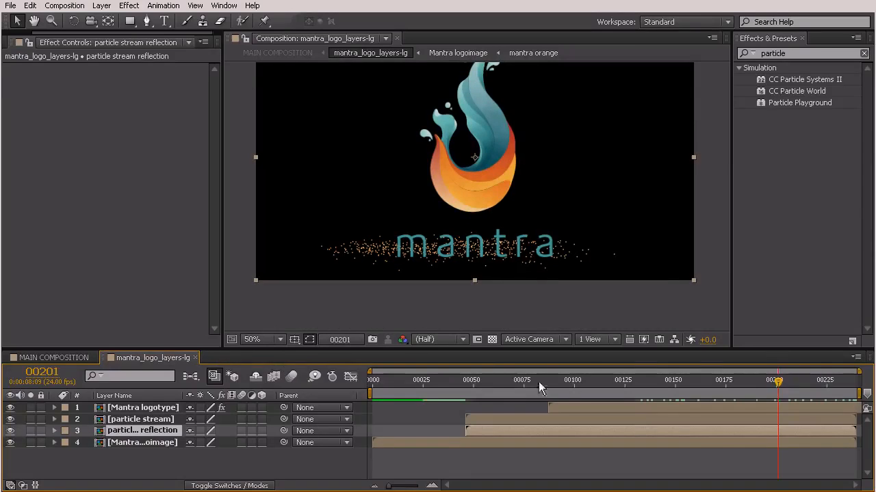
drag(776, 381, 658, 411)
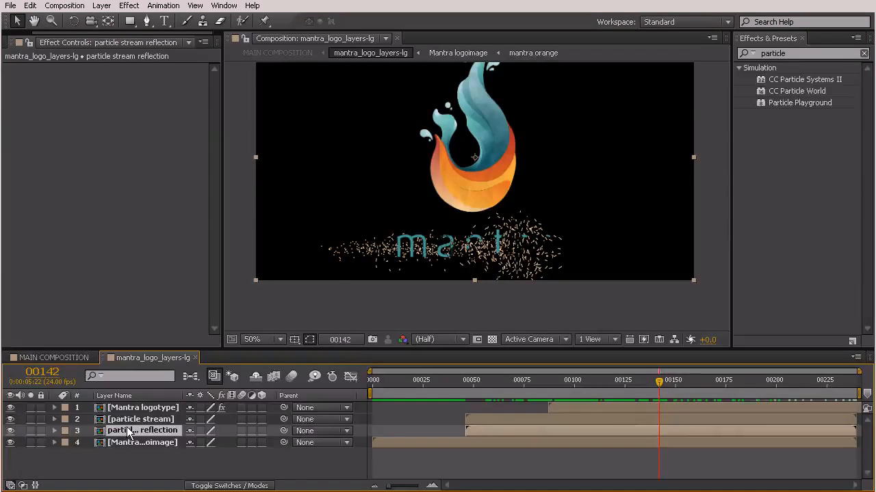
drag(655, 383, 556, 381)
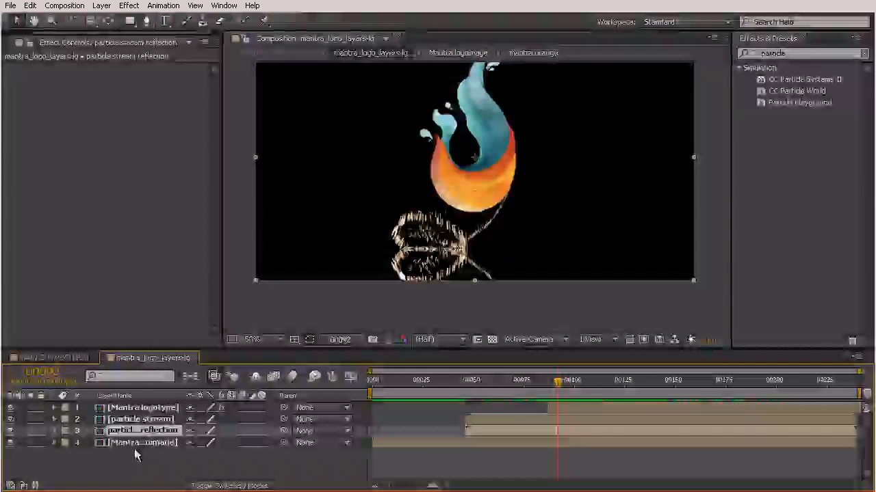
Set the opacity of the particle stream reflection layer to 25%.
key(t)
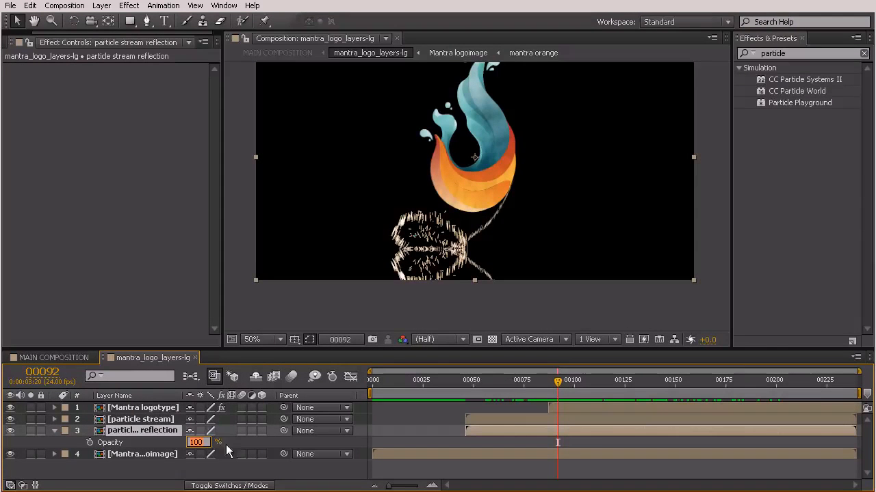
text(25)
key(Return)
click(689, 286)
Find the Camera Lens Blur effect, apply it to the particle stream reflection layer and set its Blur Radius to 2.
click(811, 51)
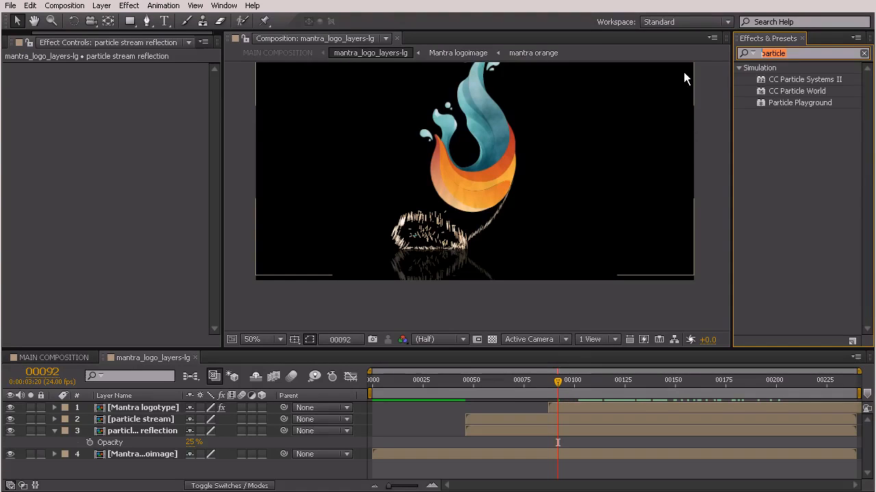
text(camer)
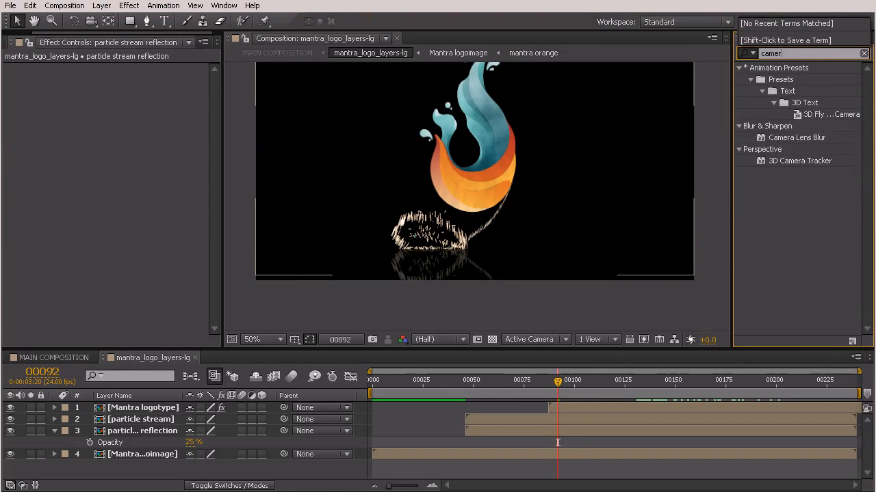
text(a l)
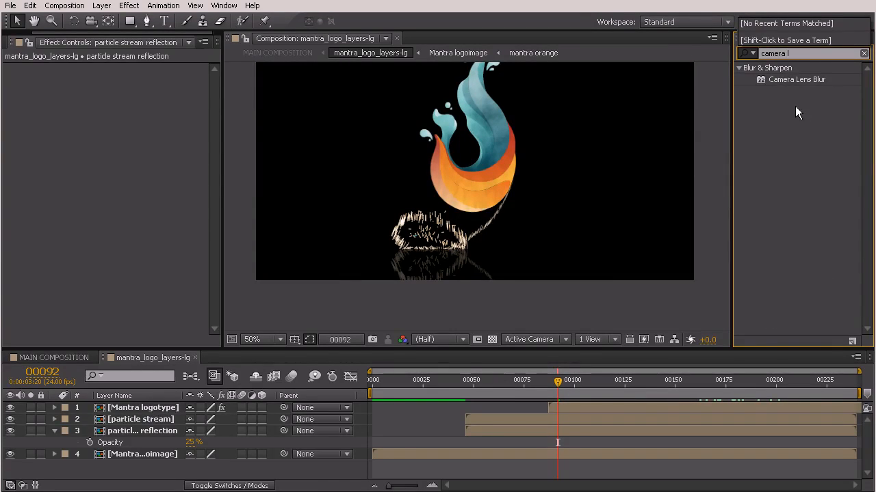
drag(777, 84, 134, 431)
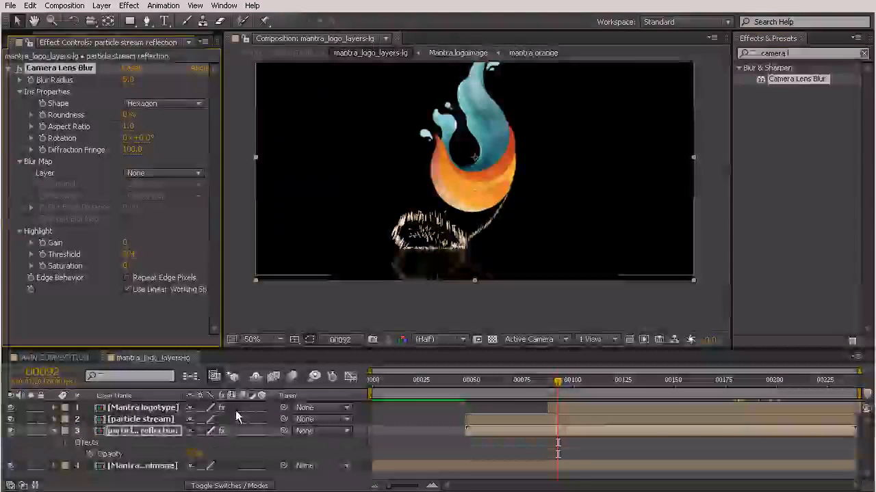
click(128, 81)
text(2)
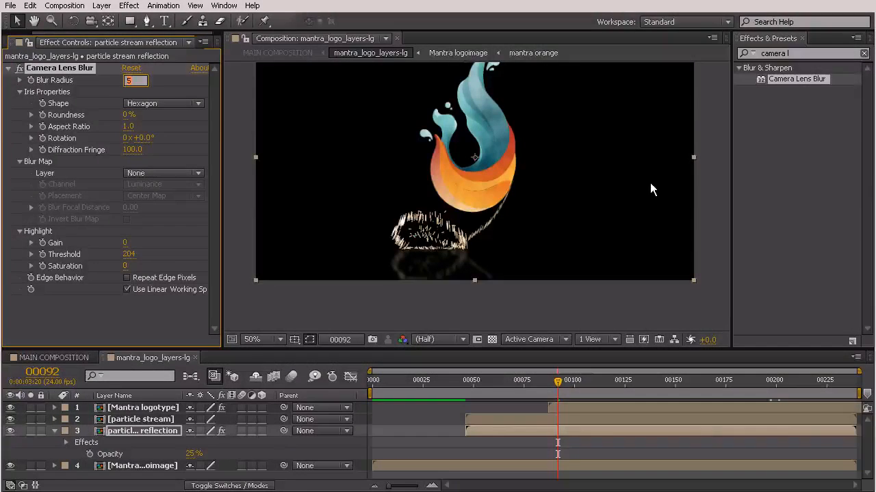
key(Return)
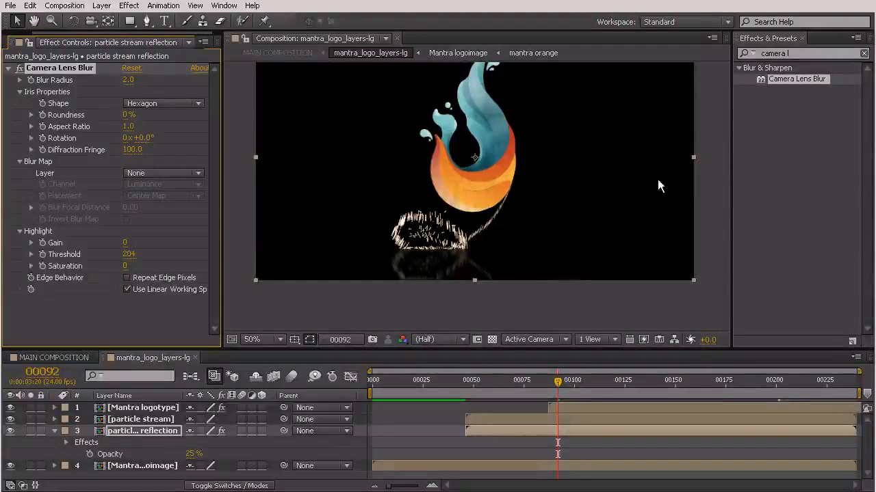
Scrub through the reveal to the last frame, 239, and back to frame 89 to check the blurred particle reflection.
click(555, 287)
mouse_move(552, 384)
mouse_down()
mouse_move(372, 385)
mouse_move(823, 388)
mouse_move(500, 392)
mouse_move(700, 392)
mouse_move(562, 387)
mouse_up()
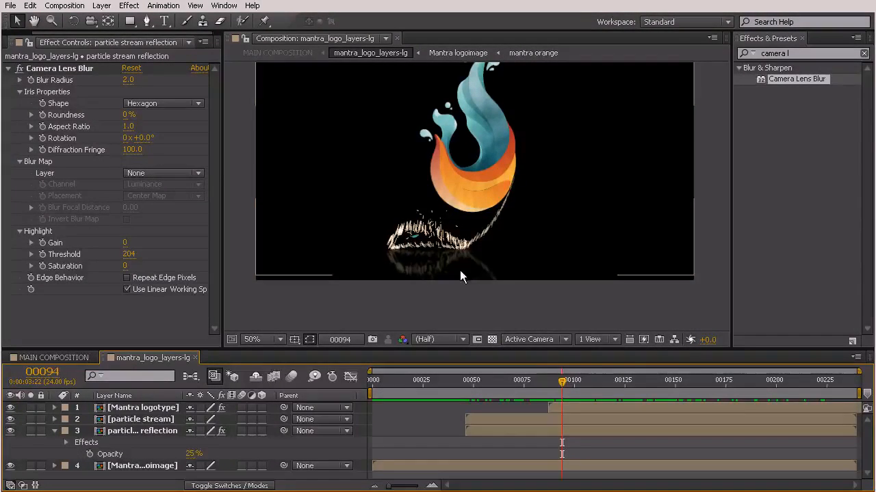
drag(556, 379, 811, 398)
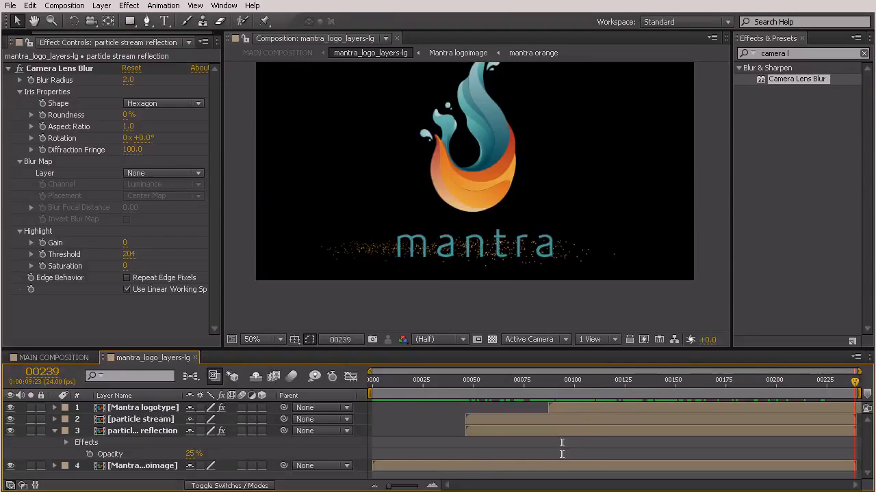
drag(867, 392, 833, 383)
drag(710, 390, 551, 409)
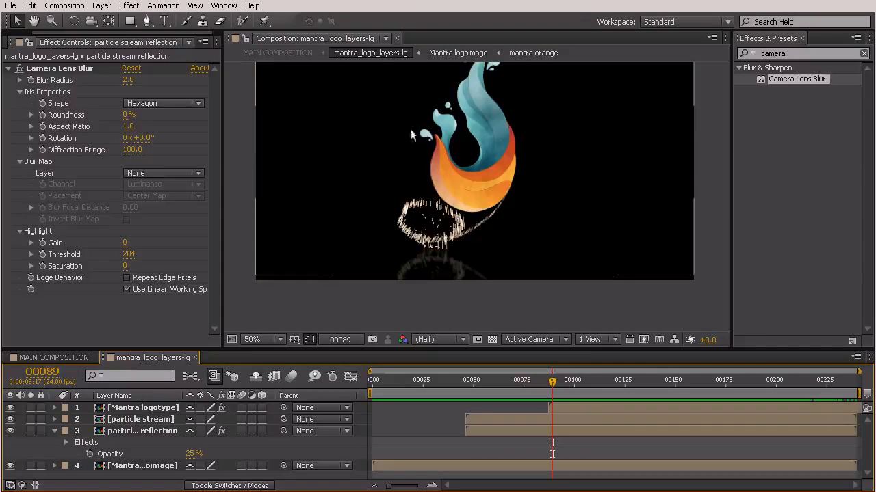